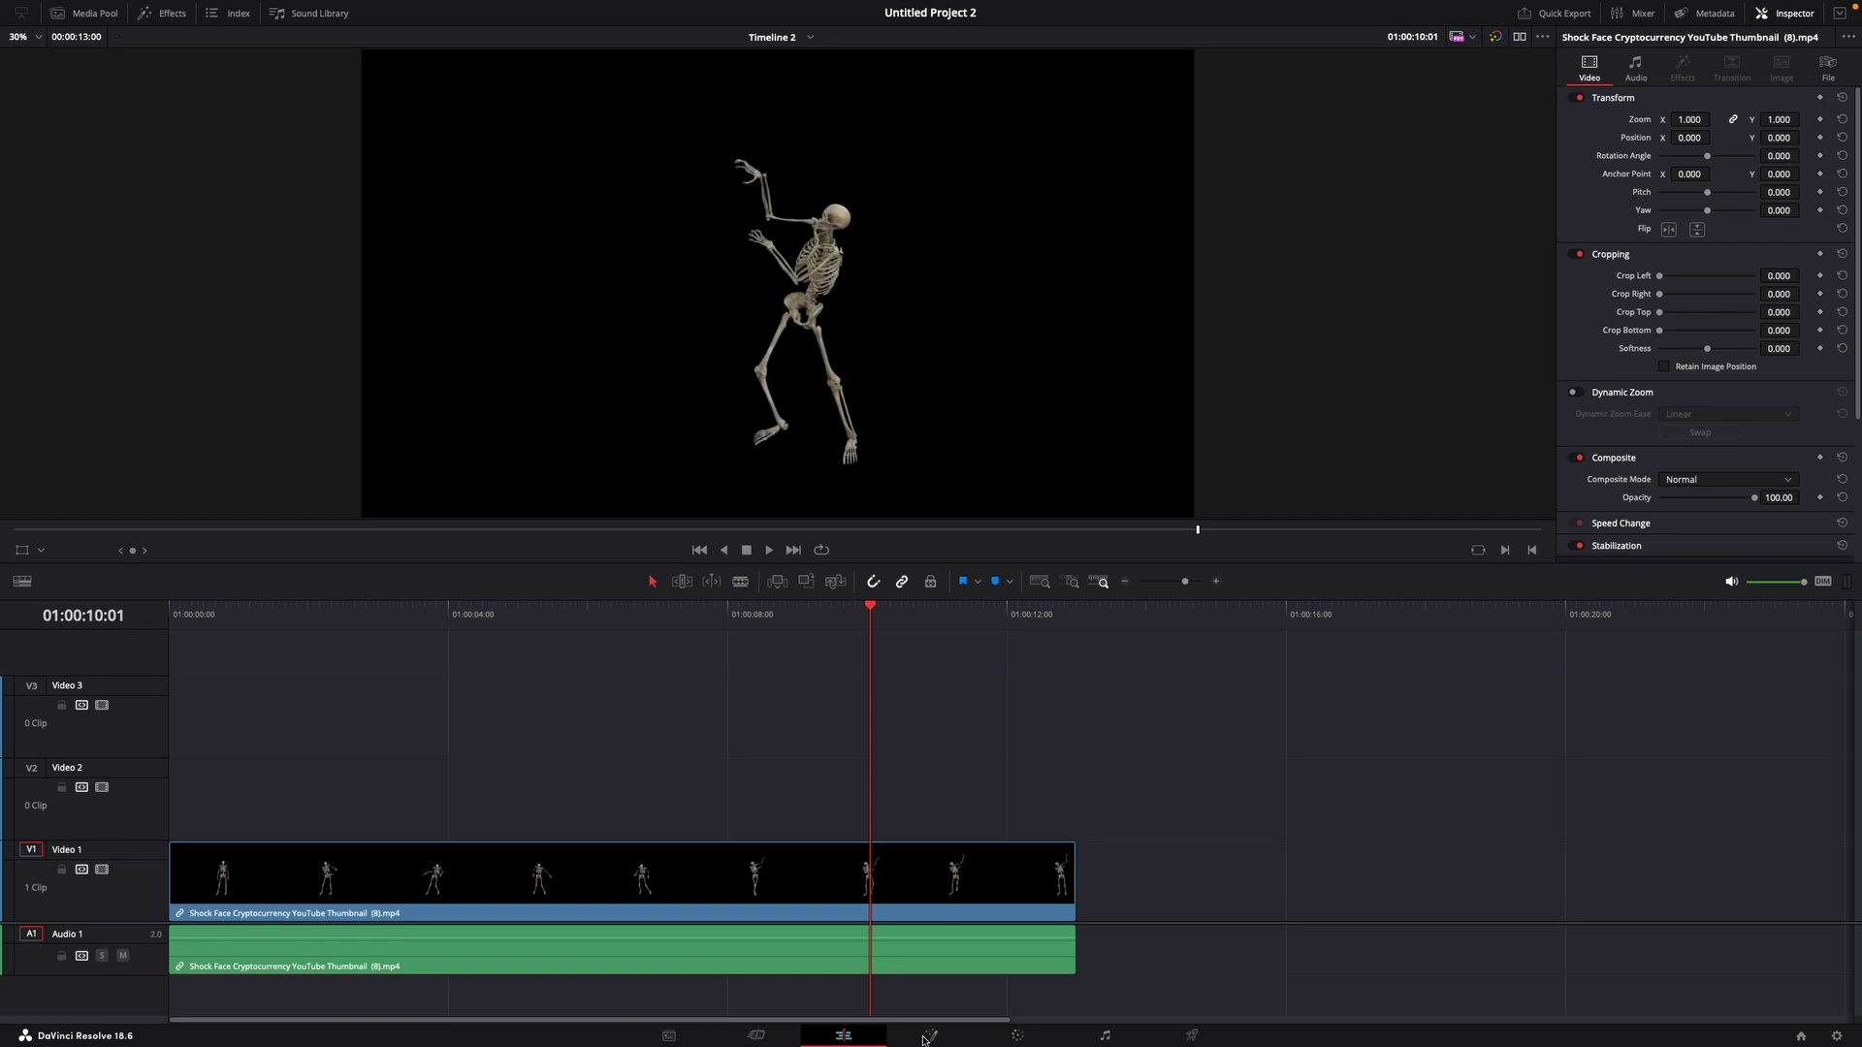
On the Fusion page, insert Merge1 between MediaIn1 and MediaOut1 using Screen blend mode
{"action": "left_click", "coordinate": [930, 1036]}
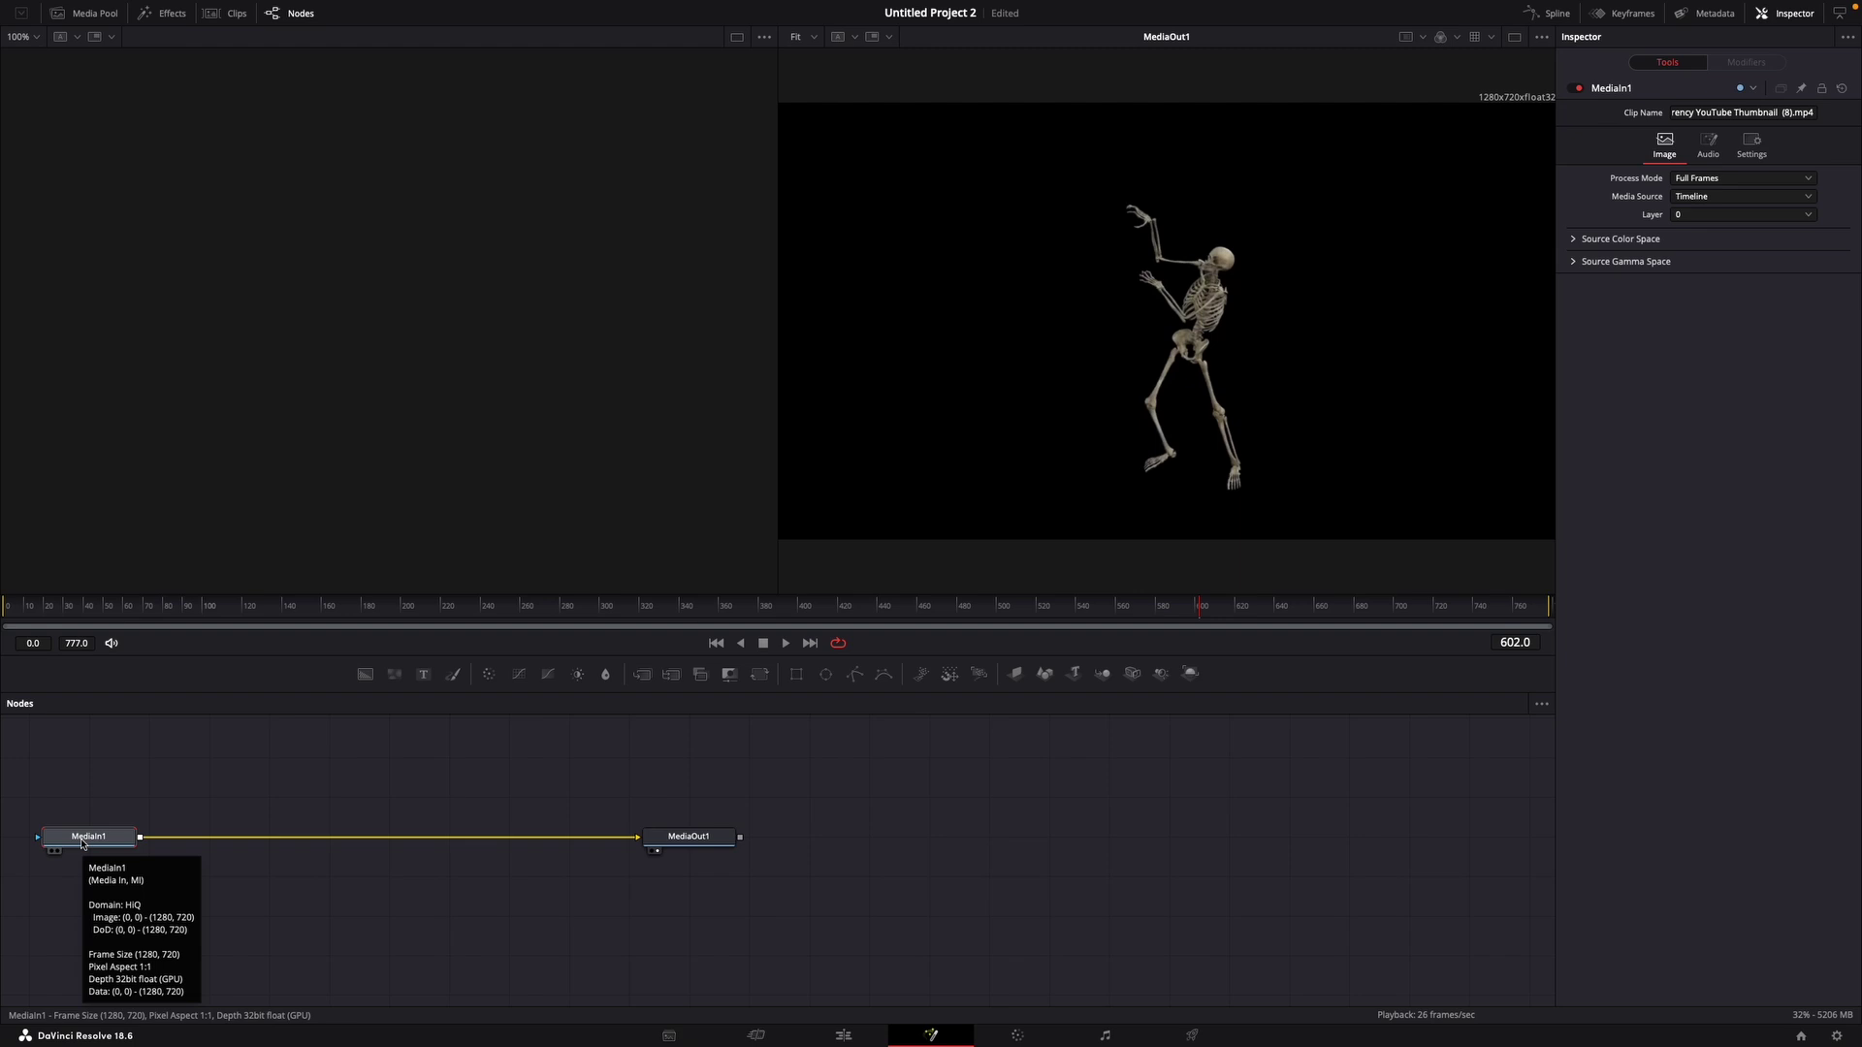
{"action": "key", "text": "shift+space"}
{"action": "type", "text": "Frame"}
{"action": "key", "text": "BackSpace"}
{"action": "key", "text": "BackSpace"}
{"action": "key", "text": "BackSpace"}
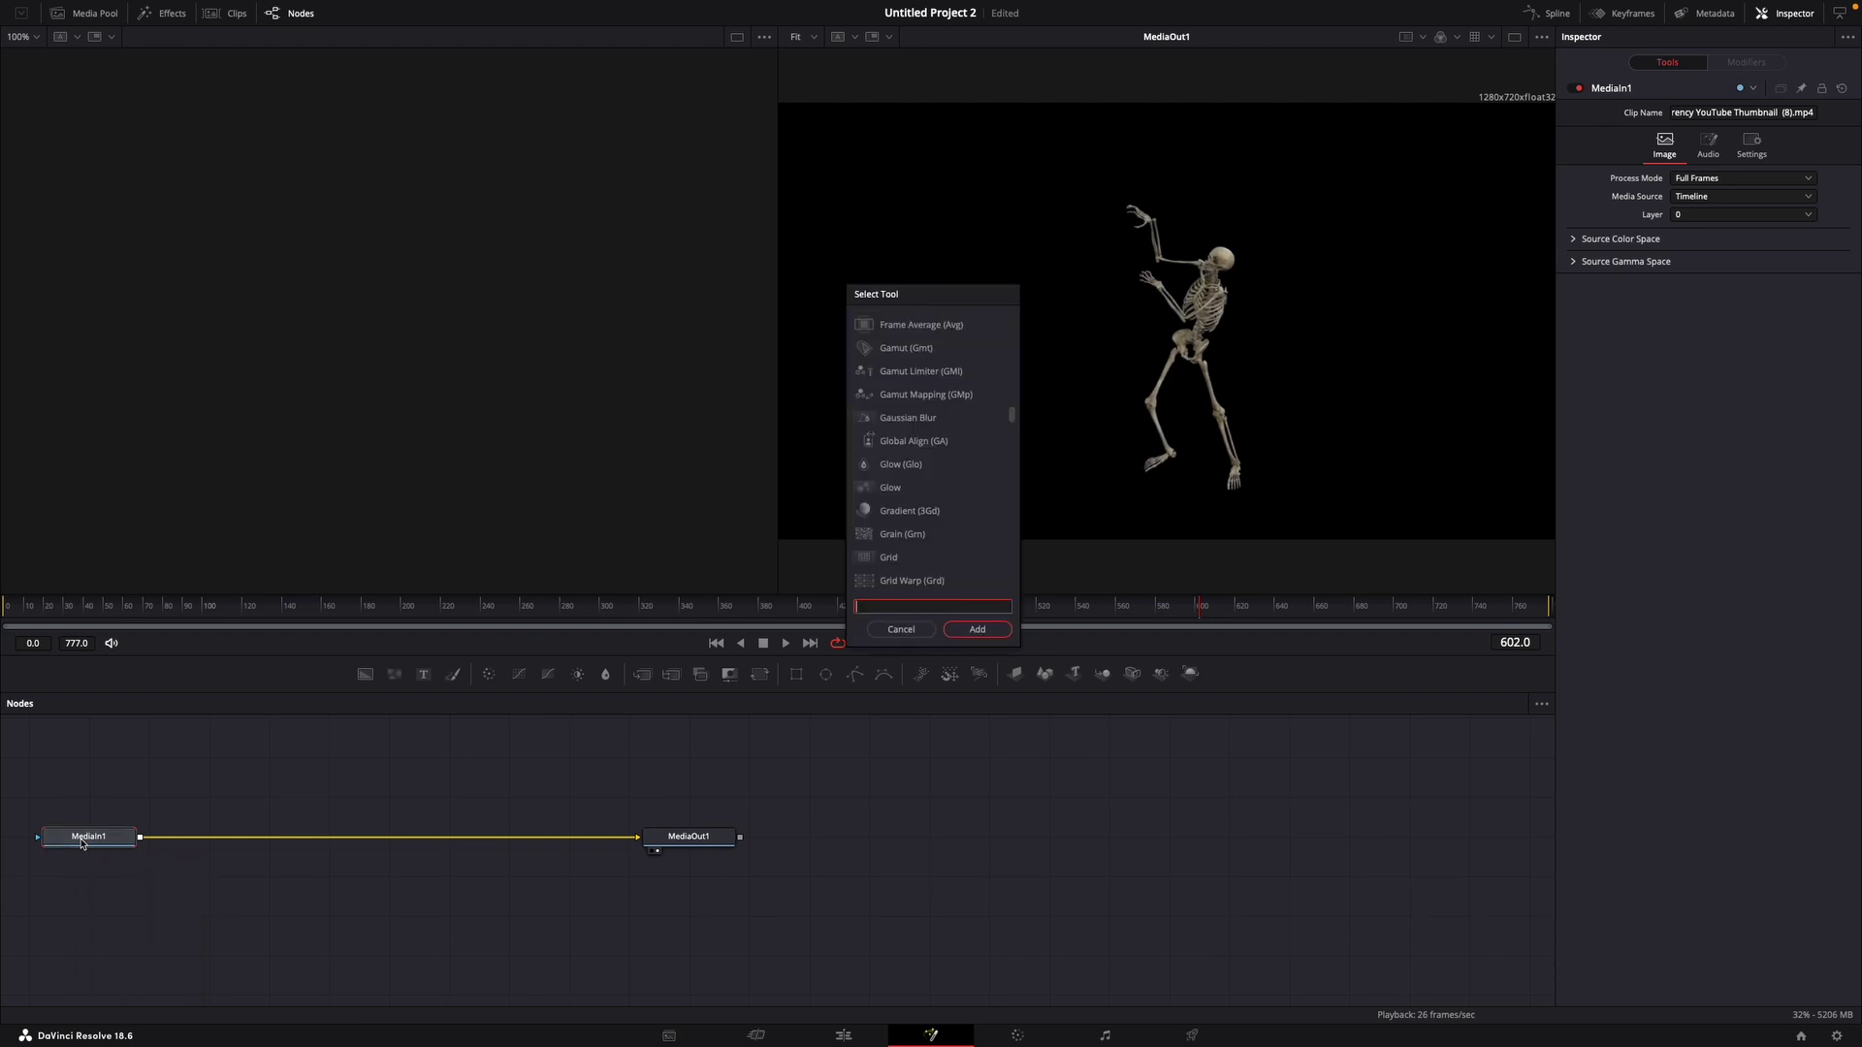
{"action": "type", "text": "merge"}
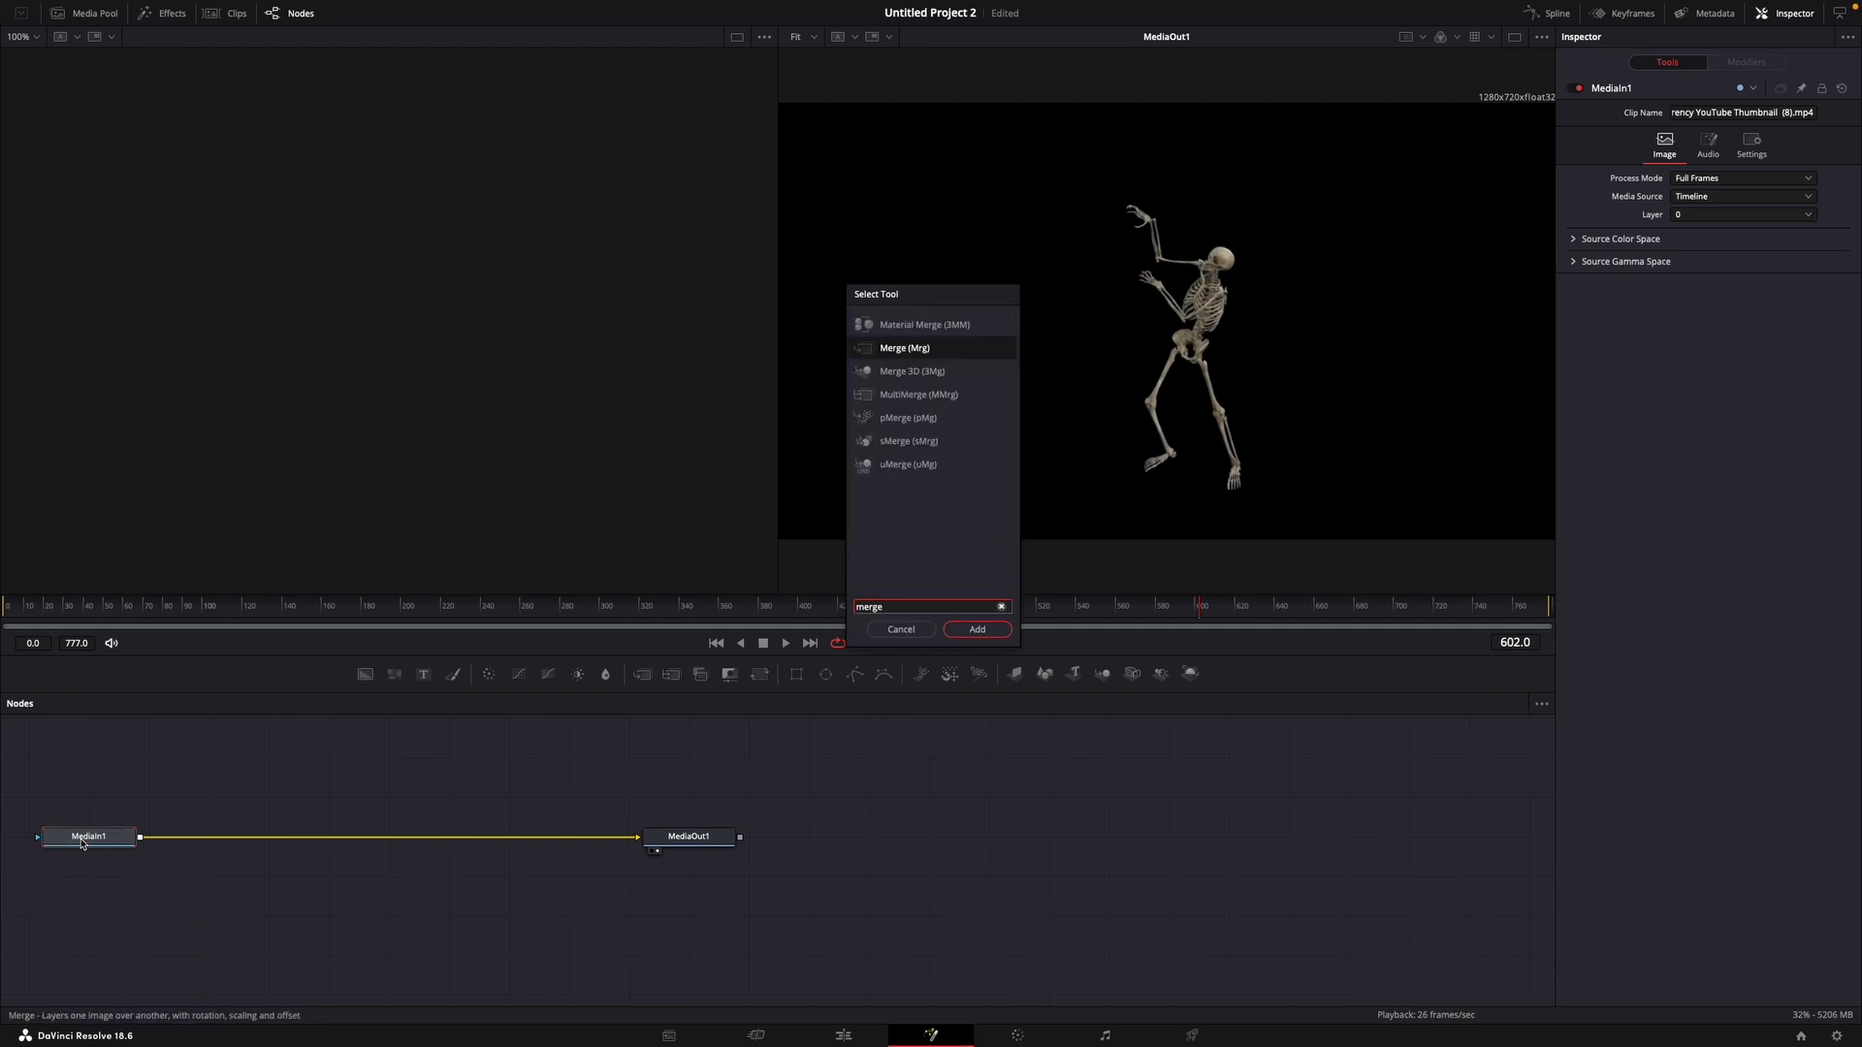
{"action": "key", "text": "Return"}
{"action": "left_click_drag", "start_coordinate": [212, 840], "coordinate": [323, 839]}
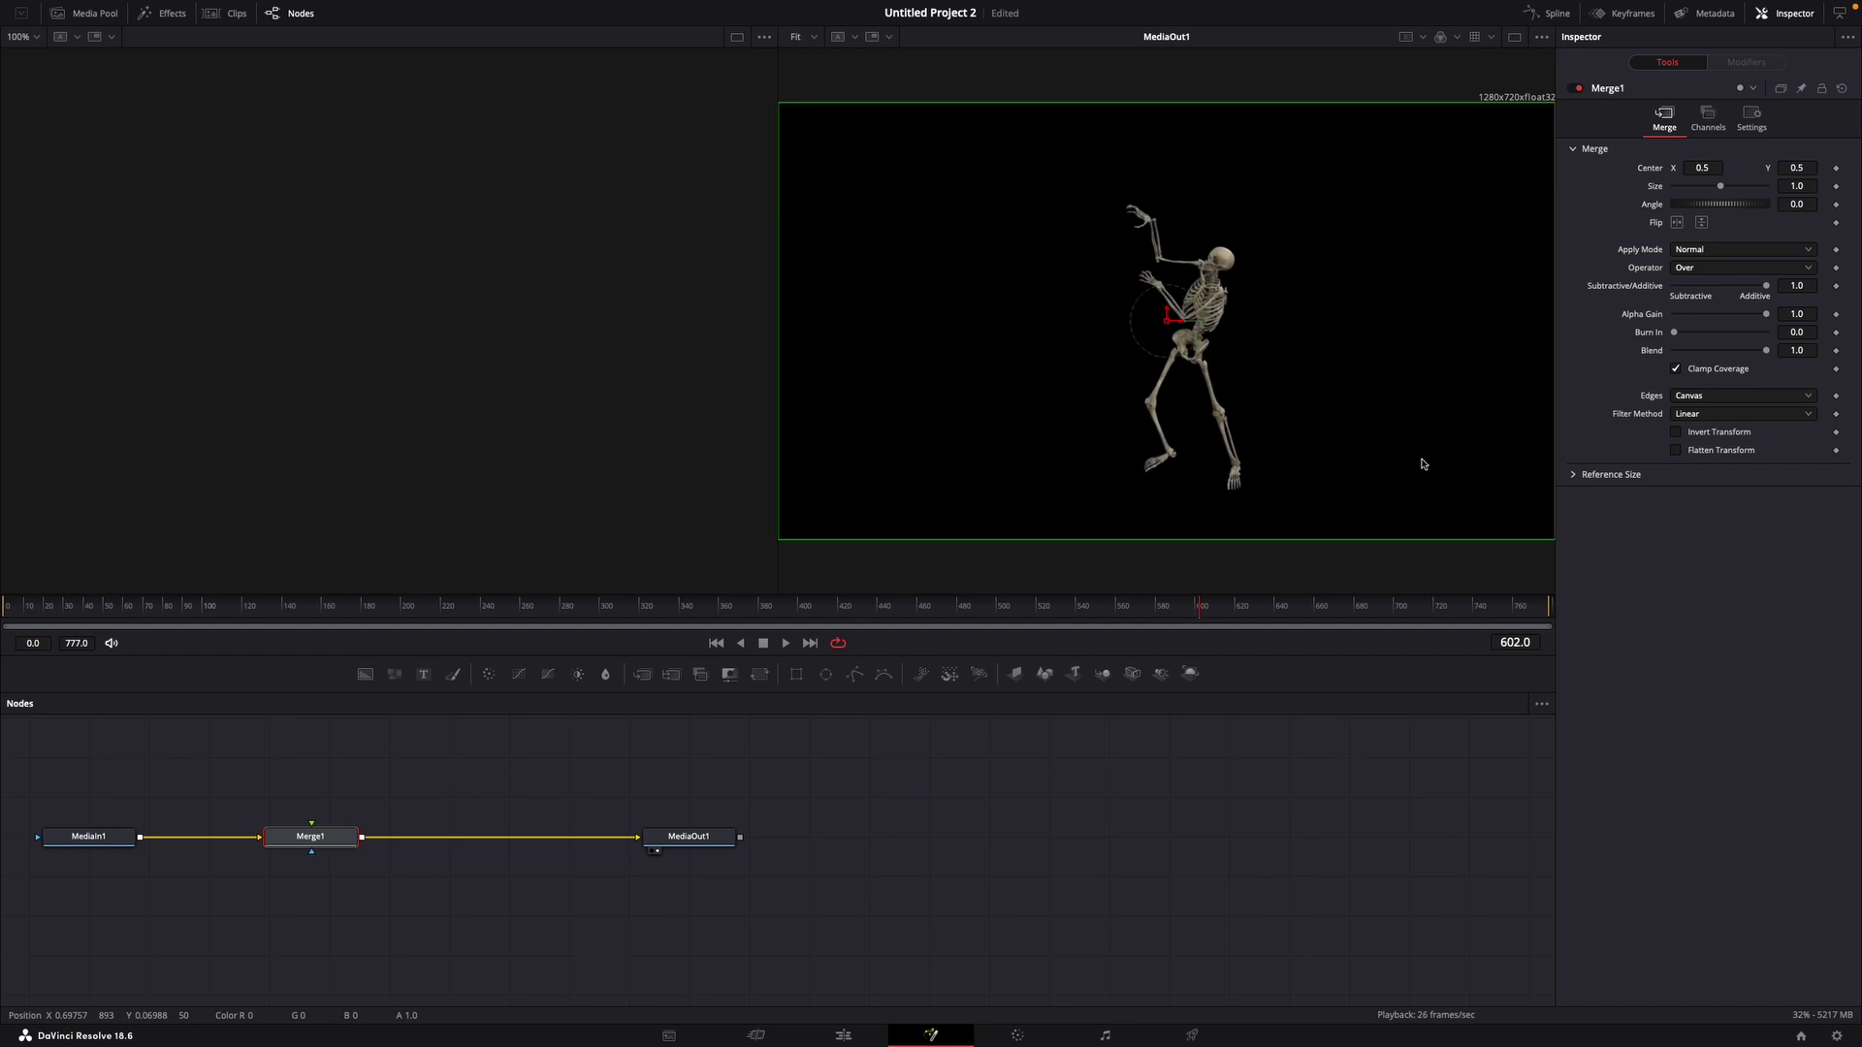
{"action": "left_click", "coordinate": [1728, 253]}
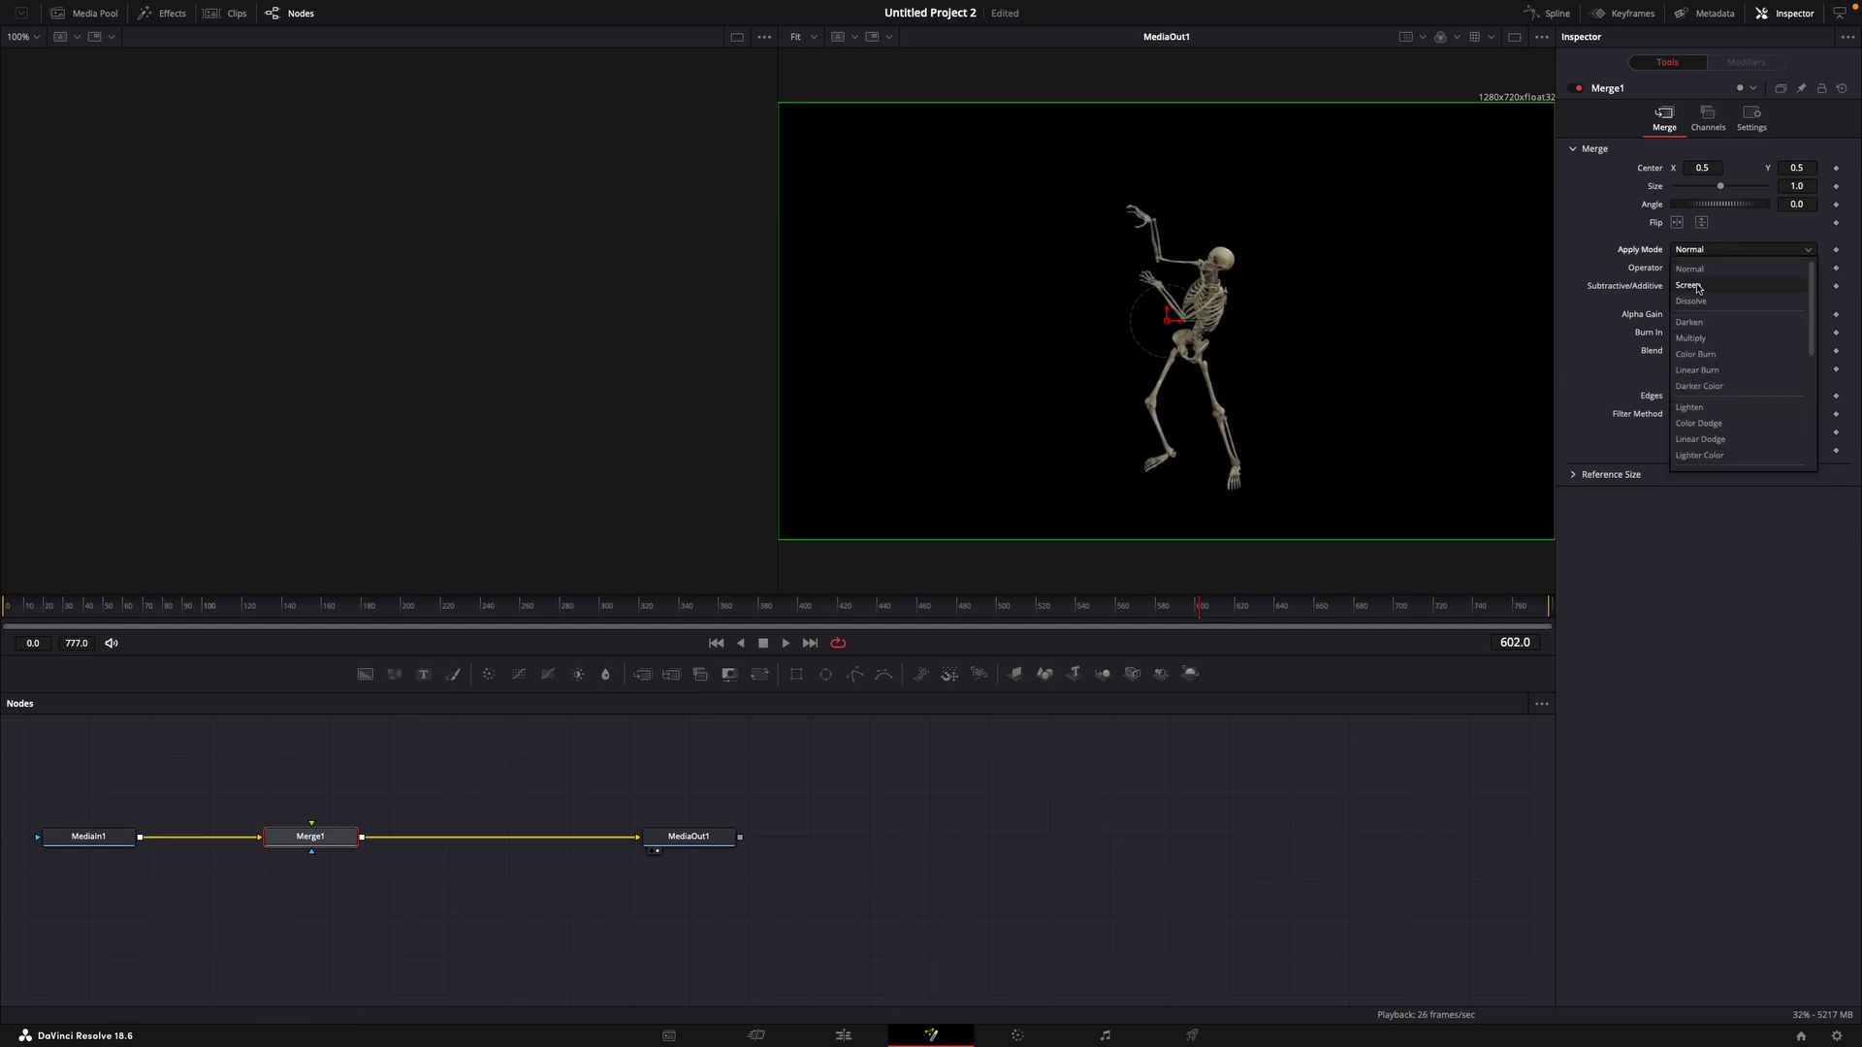
{"action": "left_click", "coordinate": [1698, 288]}
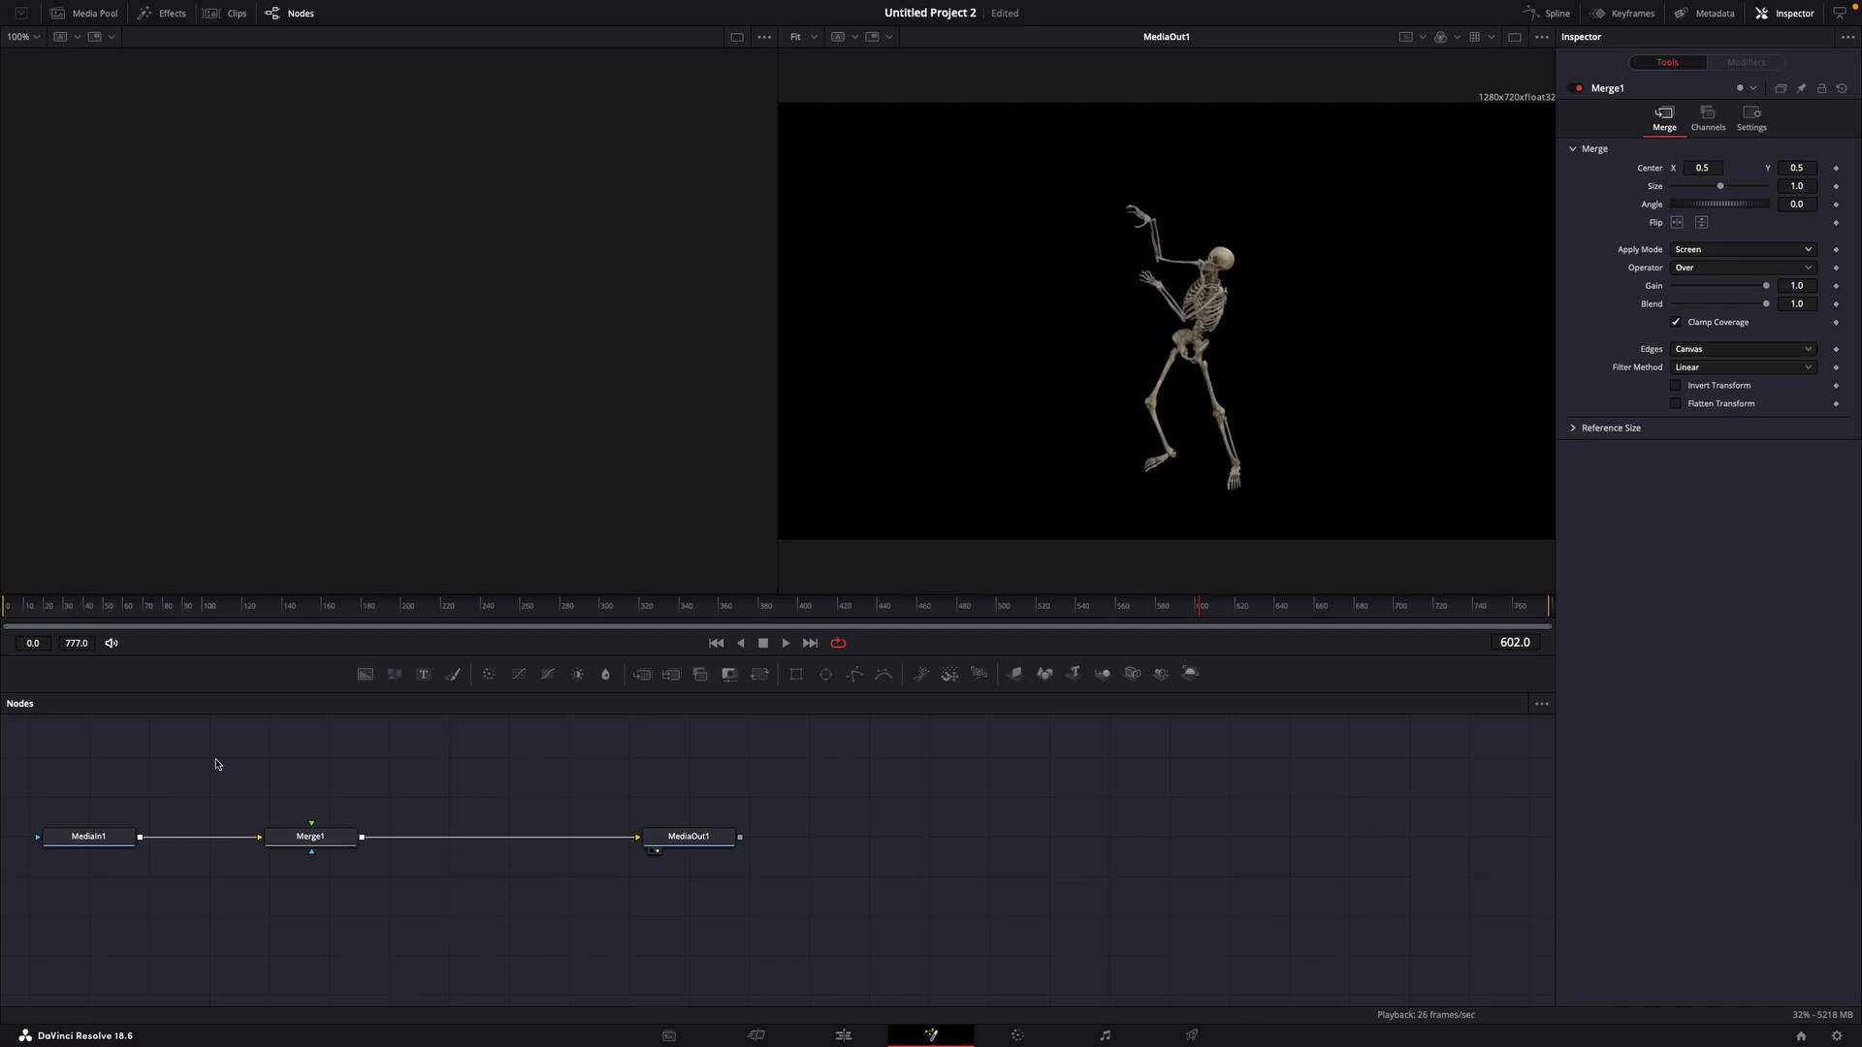
Add Merge2 in Difference mode and connect MediaIn1's output to its foreground
{"action": "key", "text": "shift+space"}
{"action": "key", "text": "Return"}
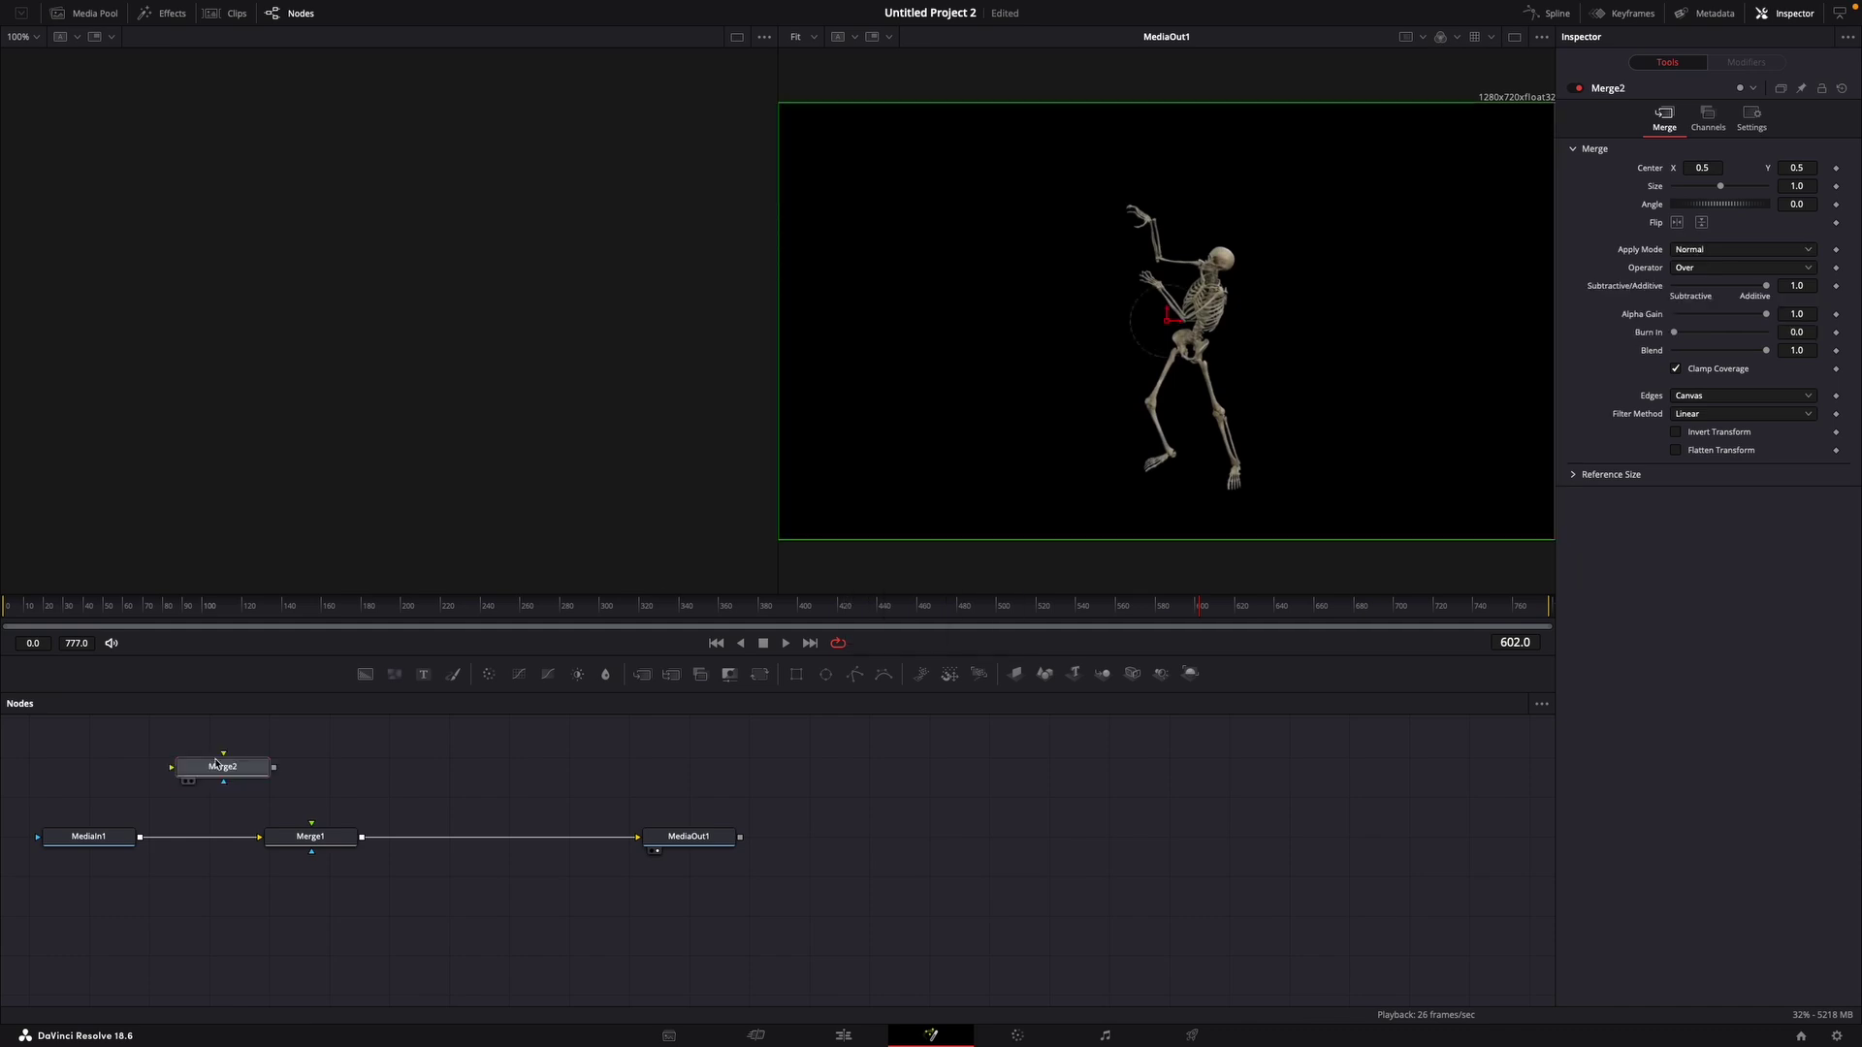
{"action": "left_click", "coordinate": [1742, 249]}
{"action": "scroll", "coordinate": [1741, 384], "scroll_direction": "down", "scroll_amount": 3}
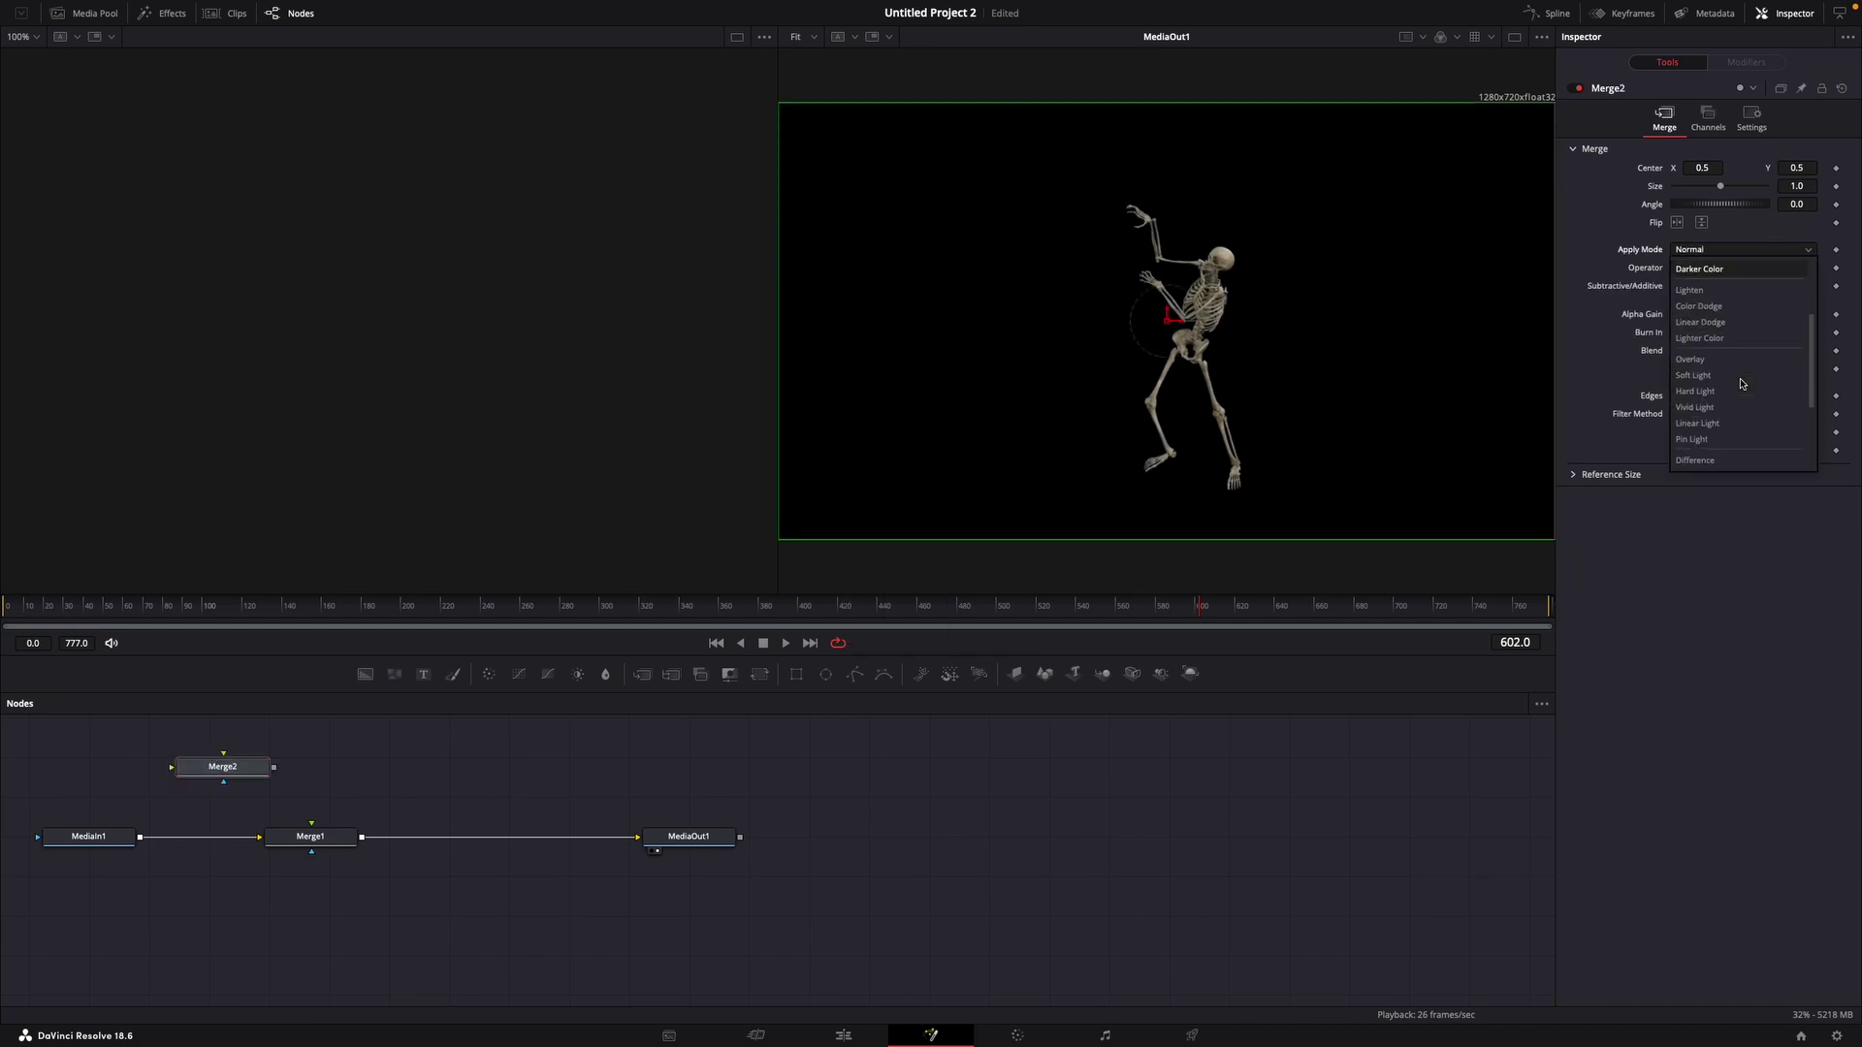
{"action": "scroll", "coordinate": [1742, 382], "scroll_direction": "down", "scroll_amount": 3}
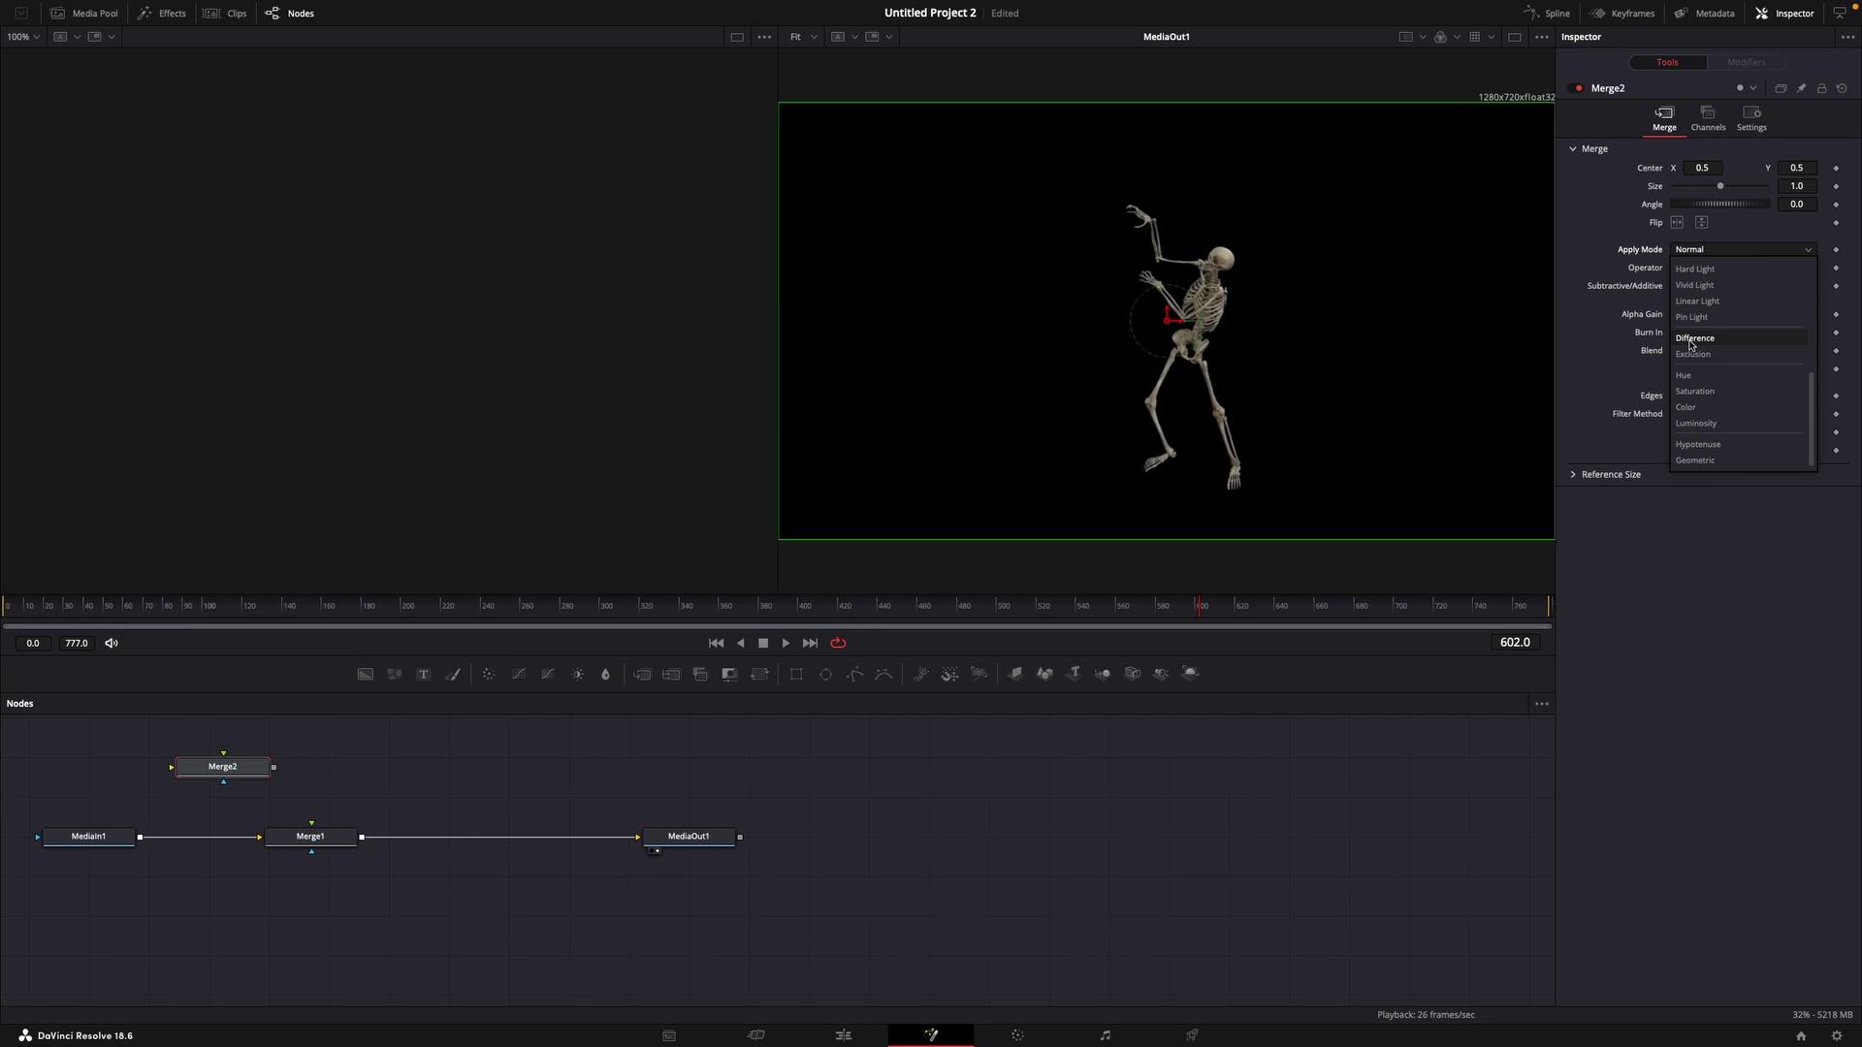
{"action": "left_click", "coordinate": [1724, 338]}
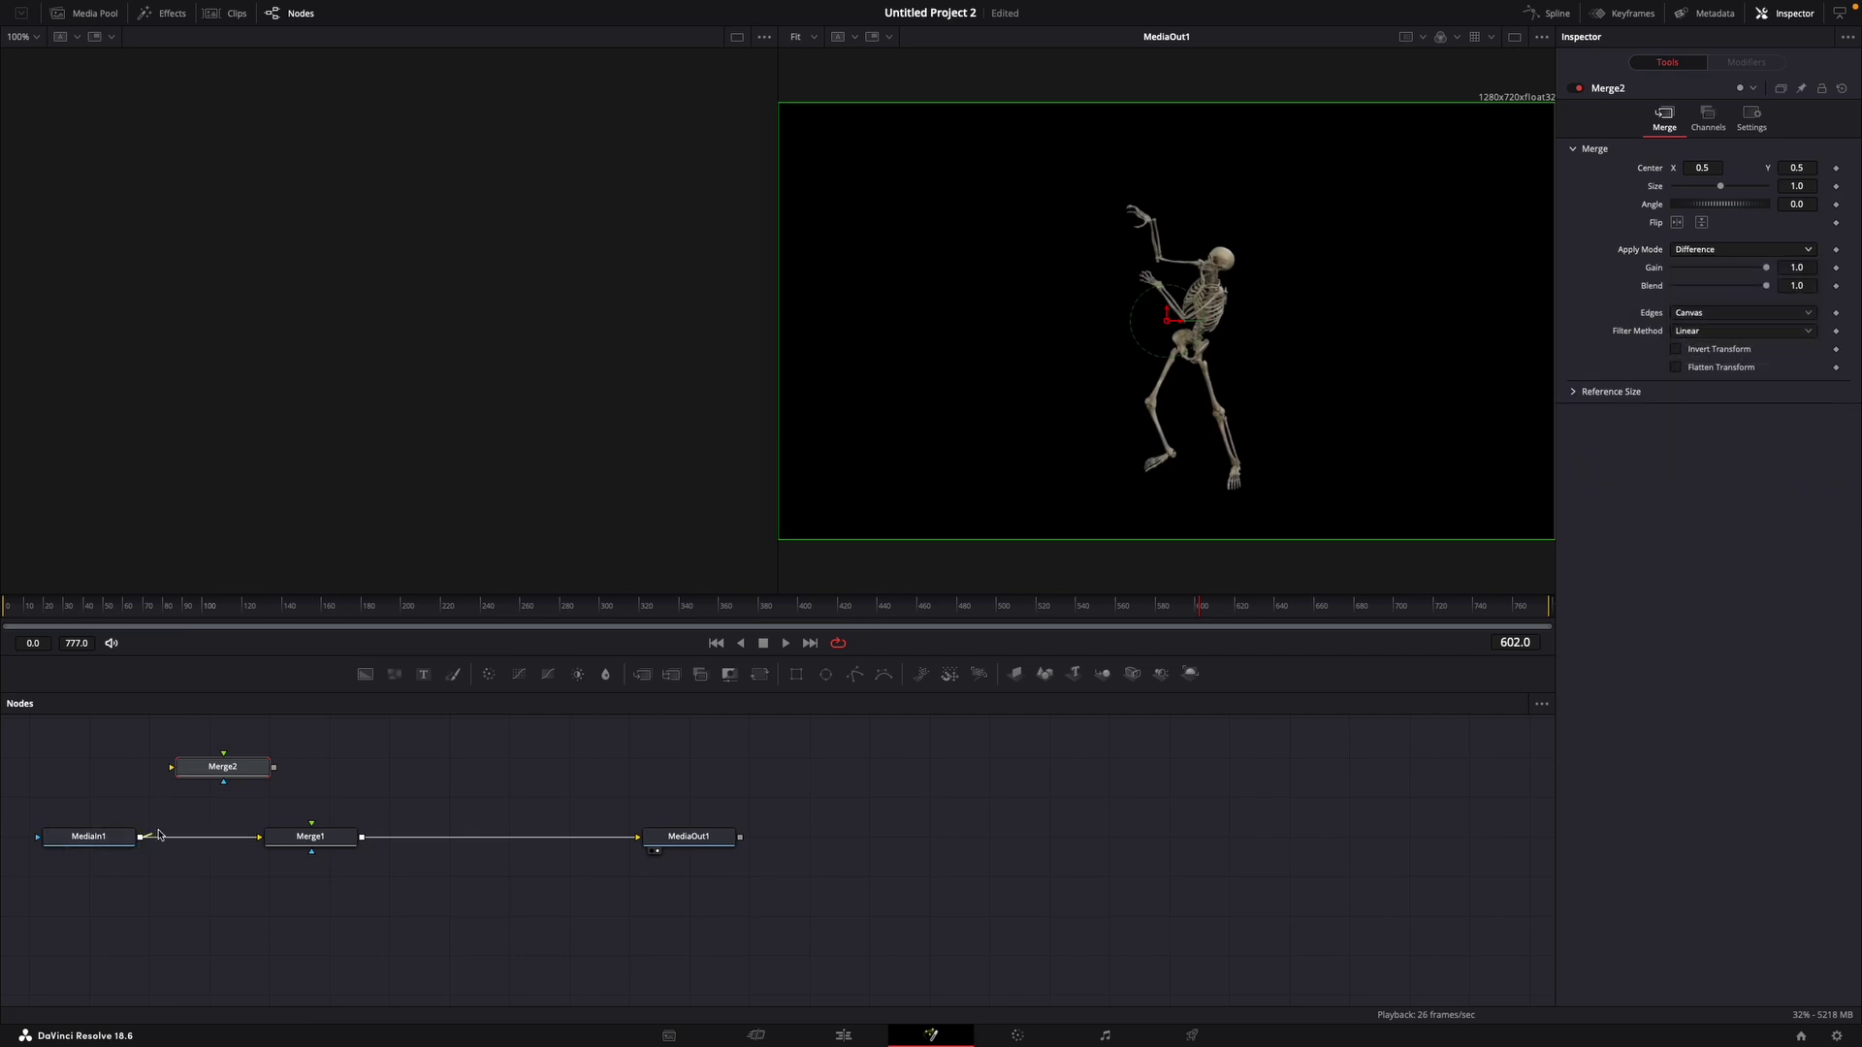
{"action": "left_click_drag", "start_coordinate": [142, 839], "coordinate": [225, 788]}
{"action": "scroll", "coordinate": [97, 775], "scroll_direction": "up", "scroll_amount": 1}
{"action": "scroll", "coordinate": [97, 774], "scroll_direction": "up", "scroll_amount": 2}
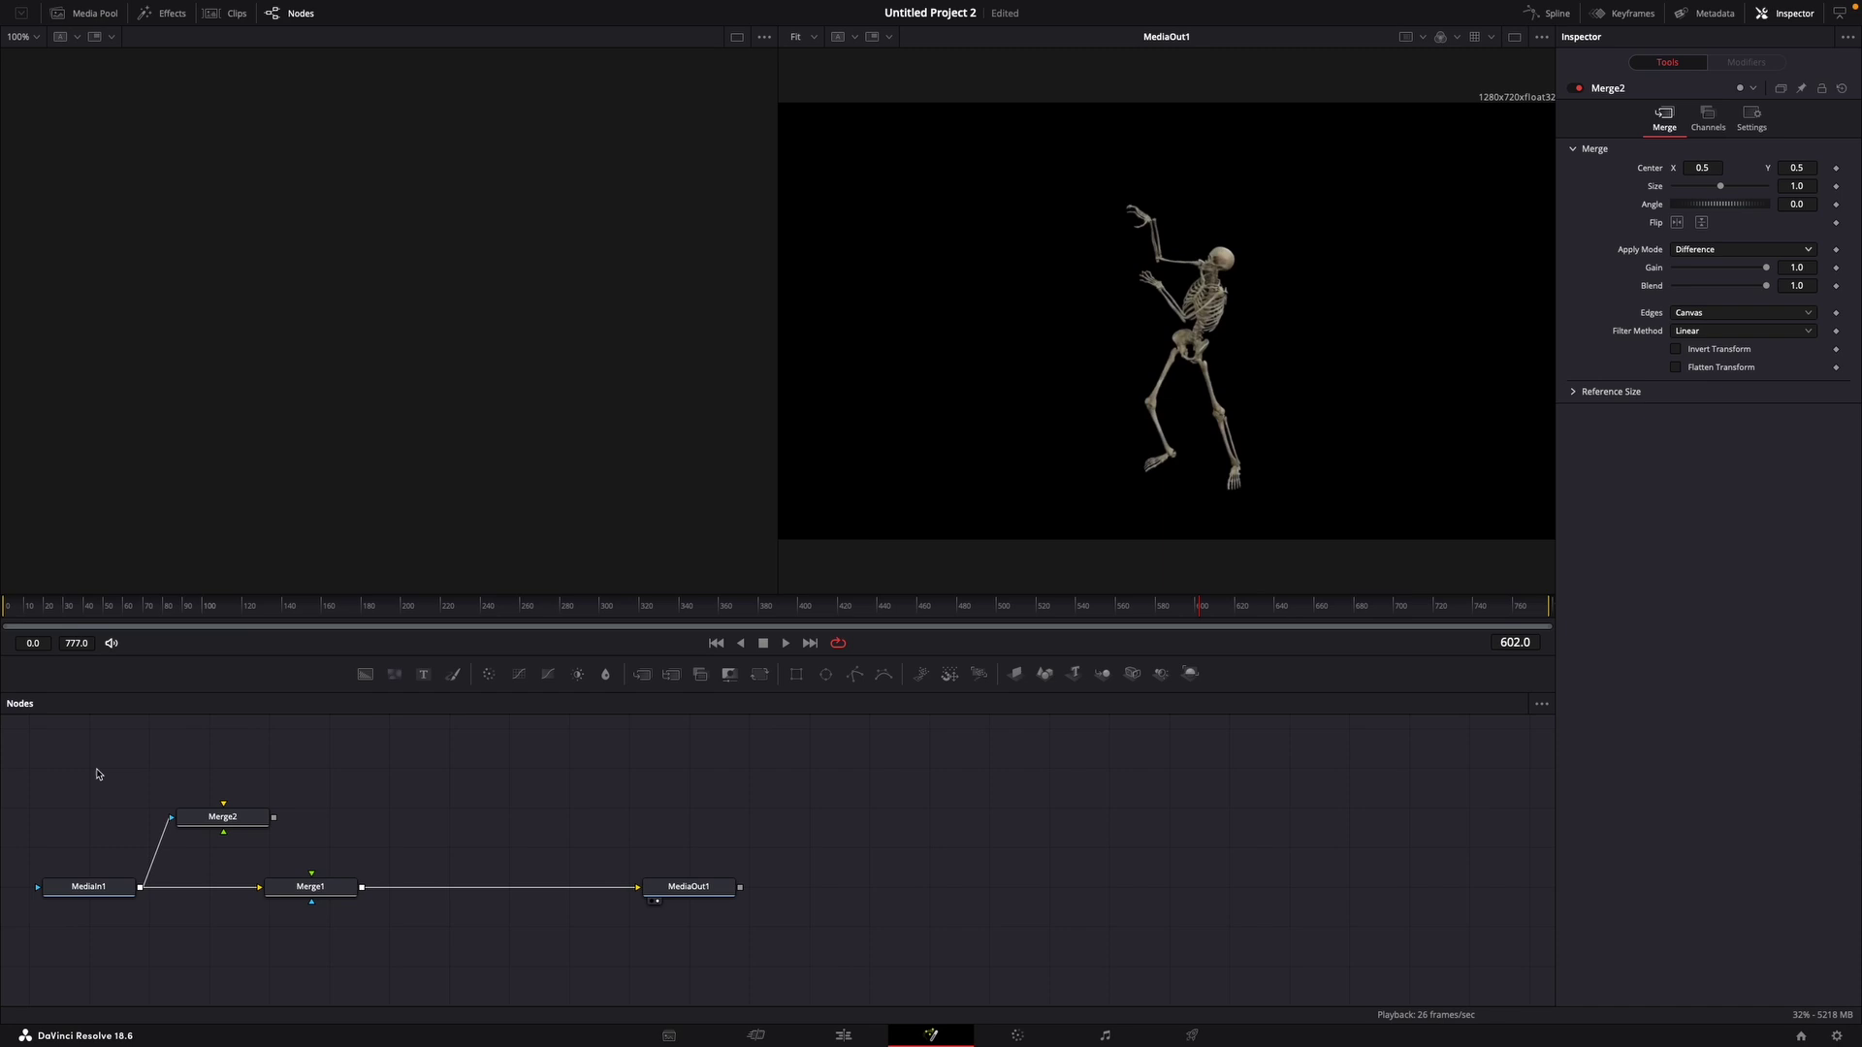
Add a Time Speed node above the merges and feed MediaIn1 into it
{"action": "key", "text": "shift+space"}
{"action": "type", "text": "ti"}
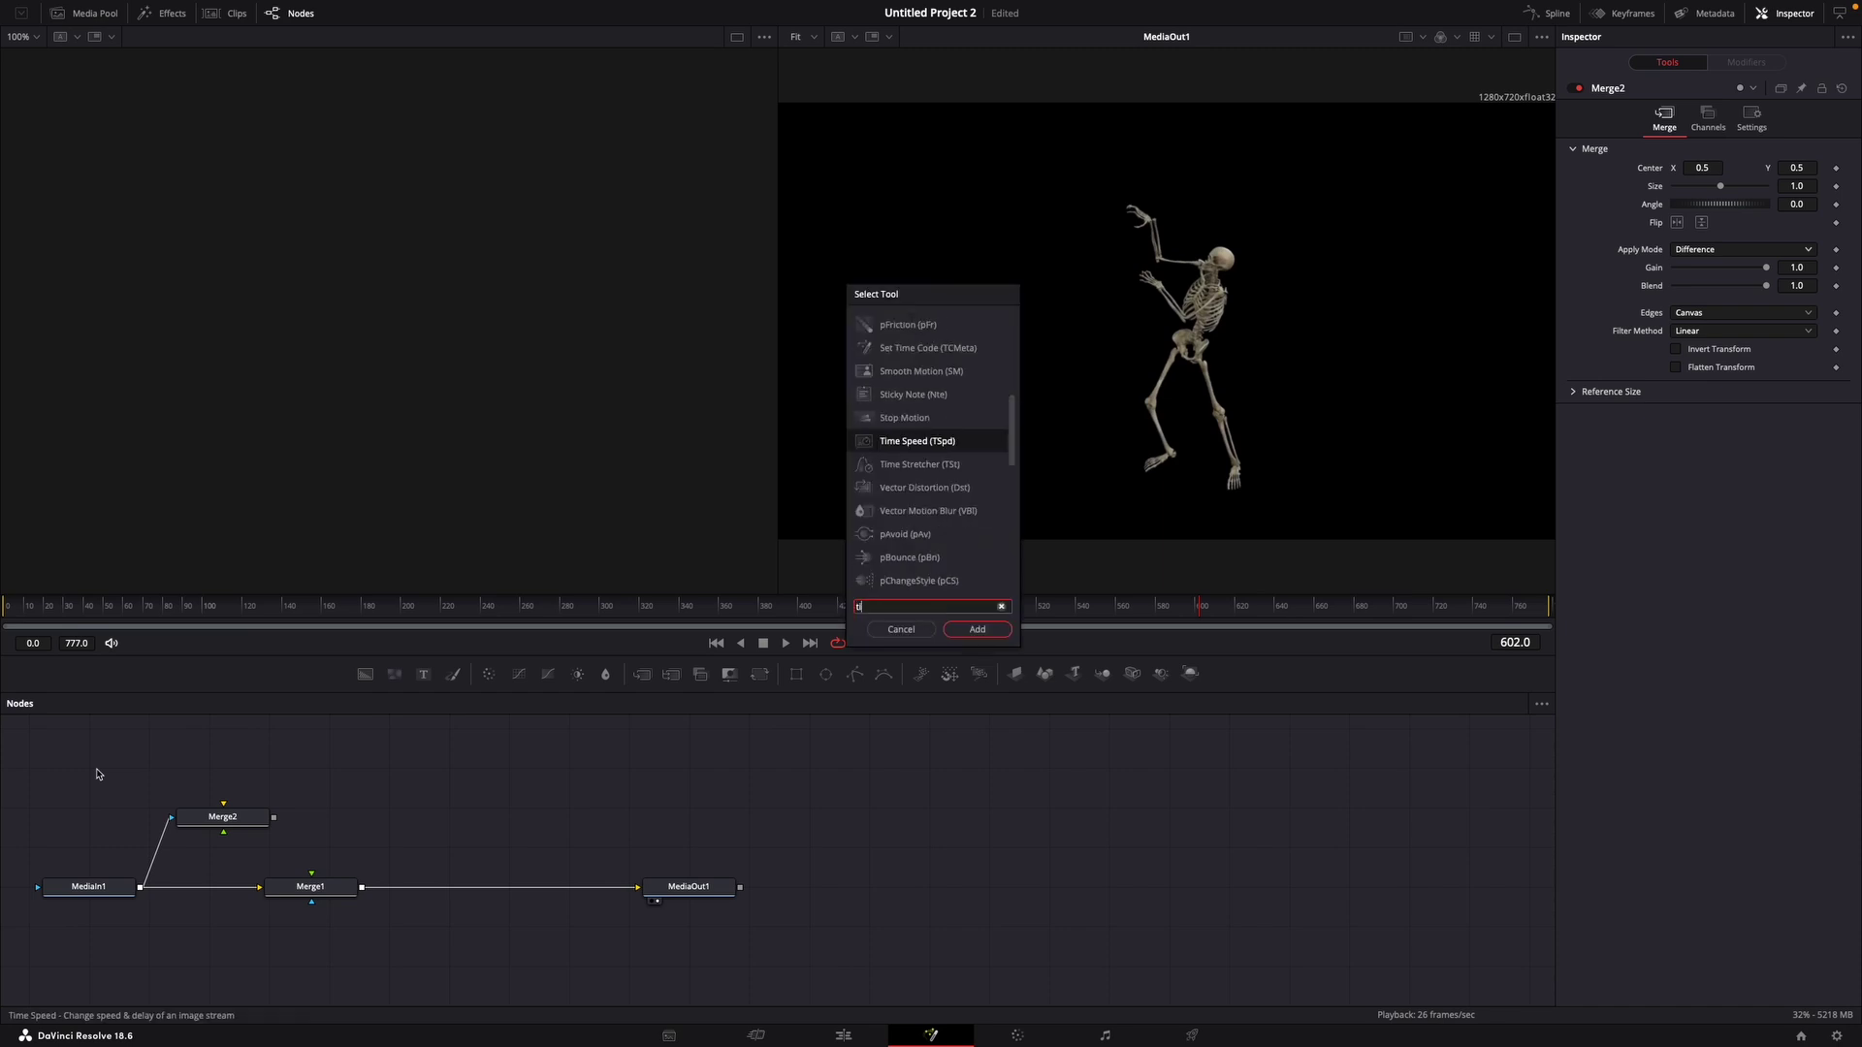
{"action": "type", "text": "me"}
{"action": "key", "text": "Return"}
{"action": "left_click_drag", "start_coordinate": [98, 776], "coordinate": [147, 781]}
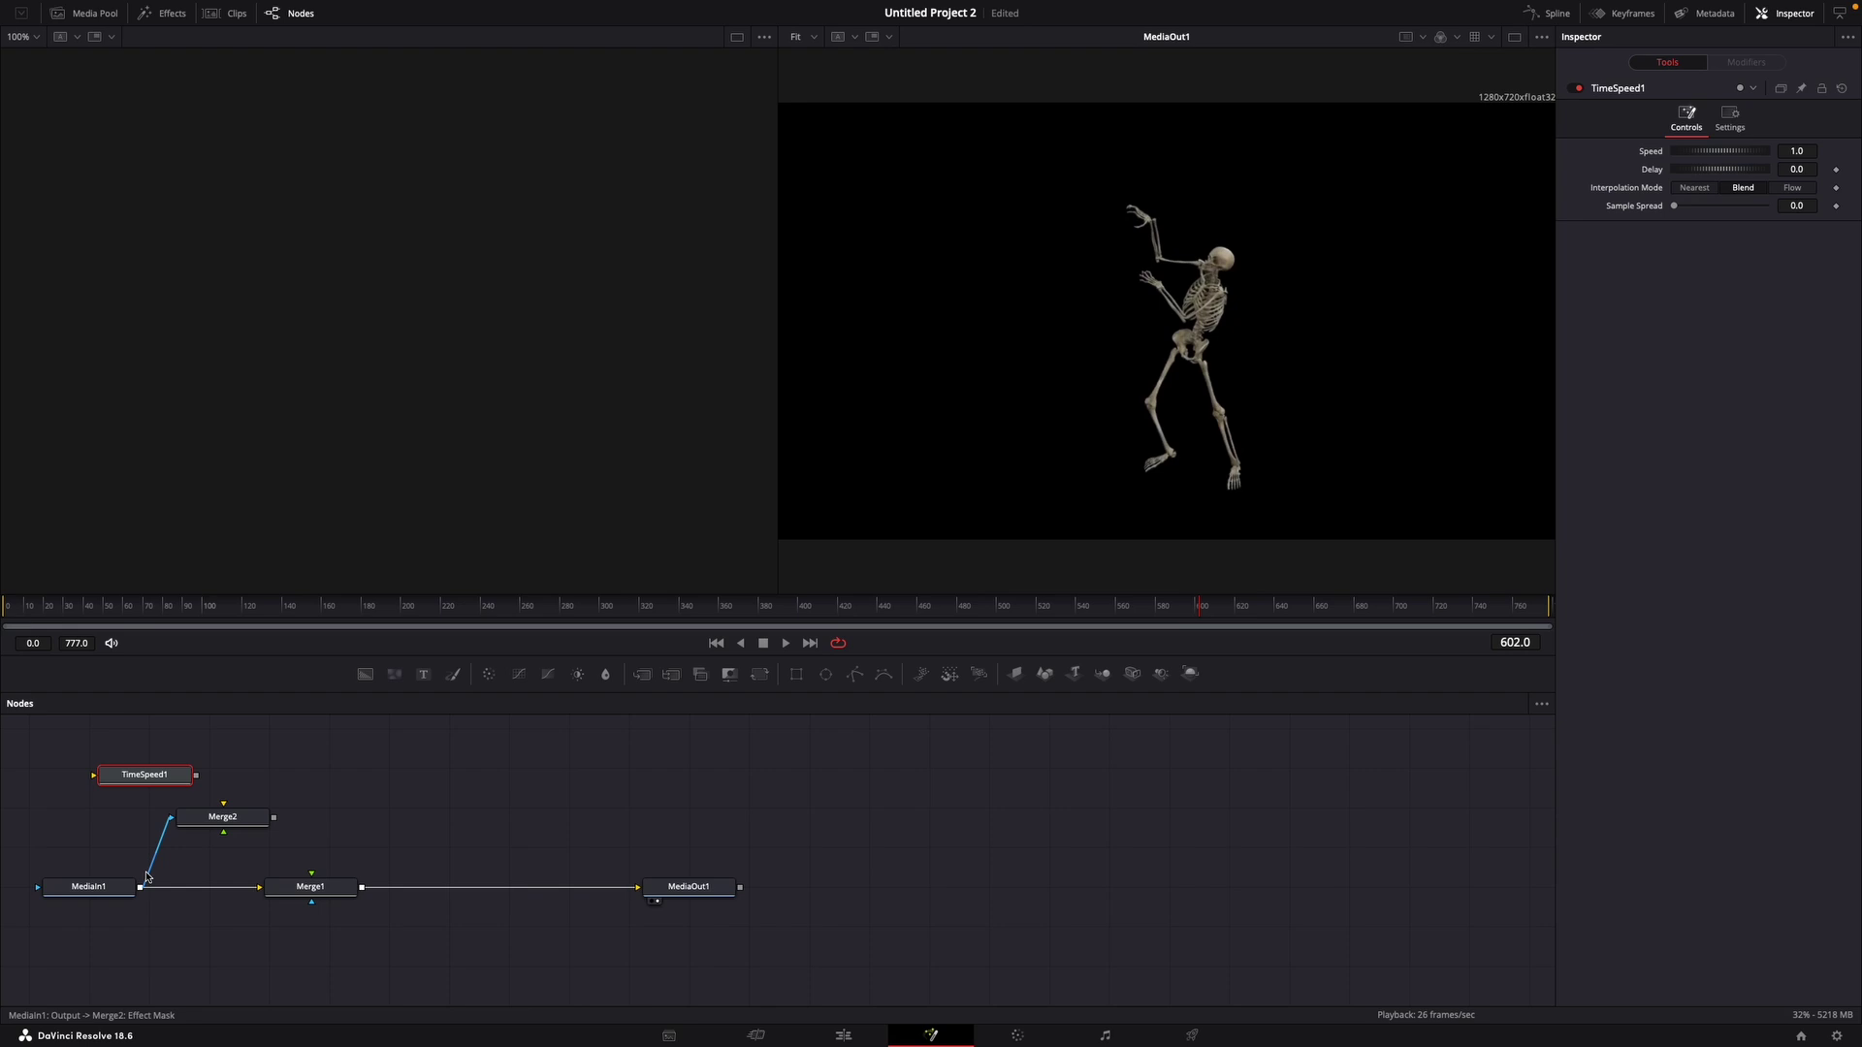
{"action": "left_click_drag", "start_coordinate": [142, 890], "coordinate": [144, 779]}
Drive TimeSpeed1's Delay with a Shake modifier: minimum -10, maximum 10, smoothness 6.1
{"action": "right_click", "coordinate": [1727, 172]}
{"action": "mouse_move", "coordinate": [1771, 228]}
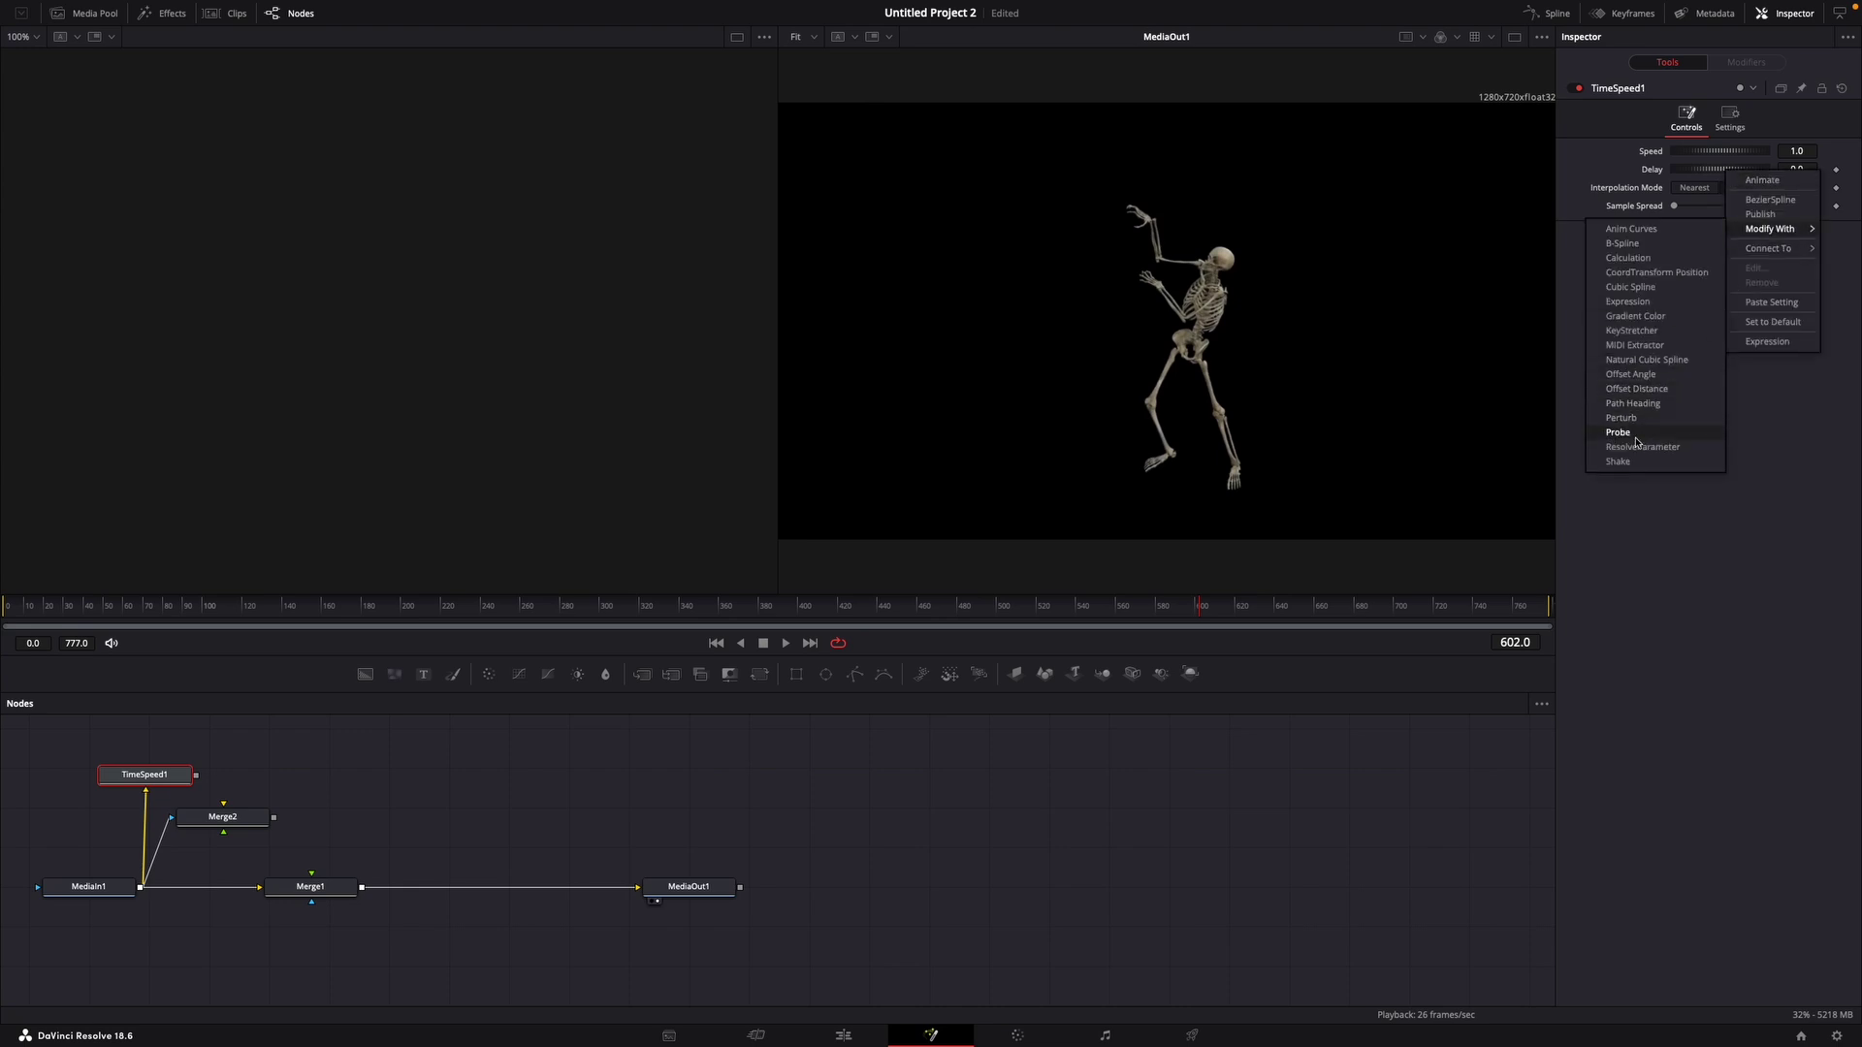
{"action": "left_click", "coordinate": [1630, 462]}
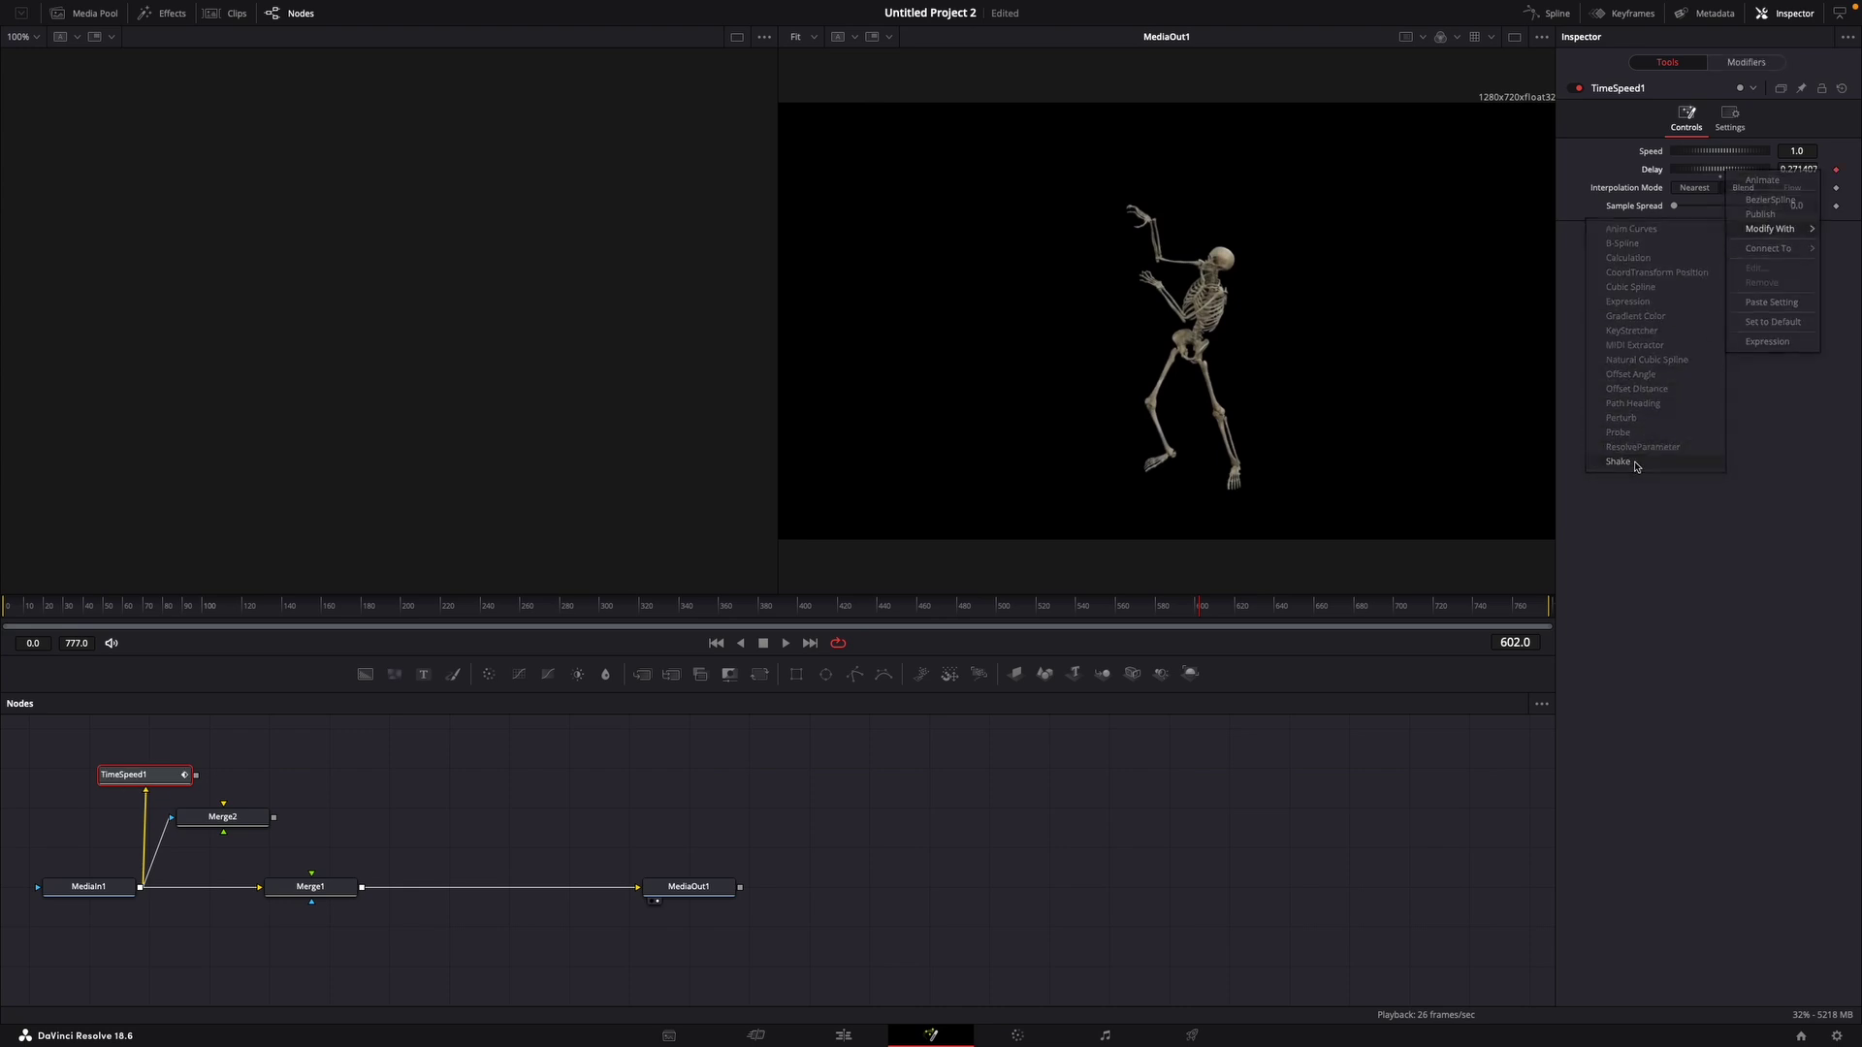
{"action": "left_click", "coordinate": [1753, 62]}
{"action": "type", "text": "-10"}
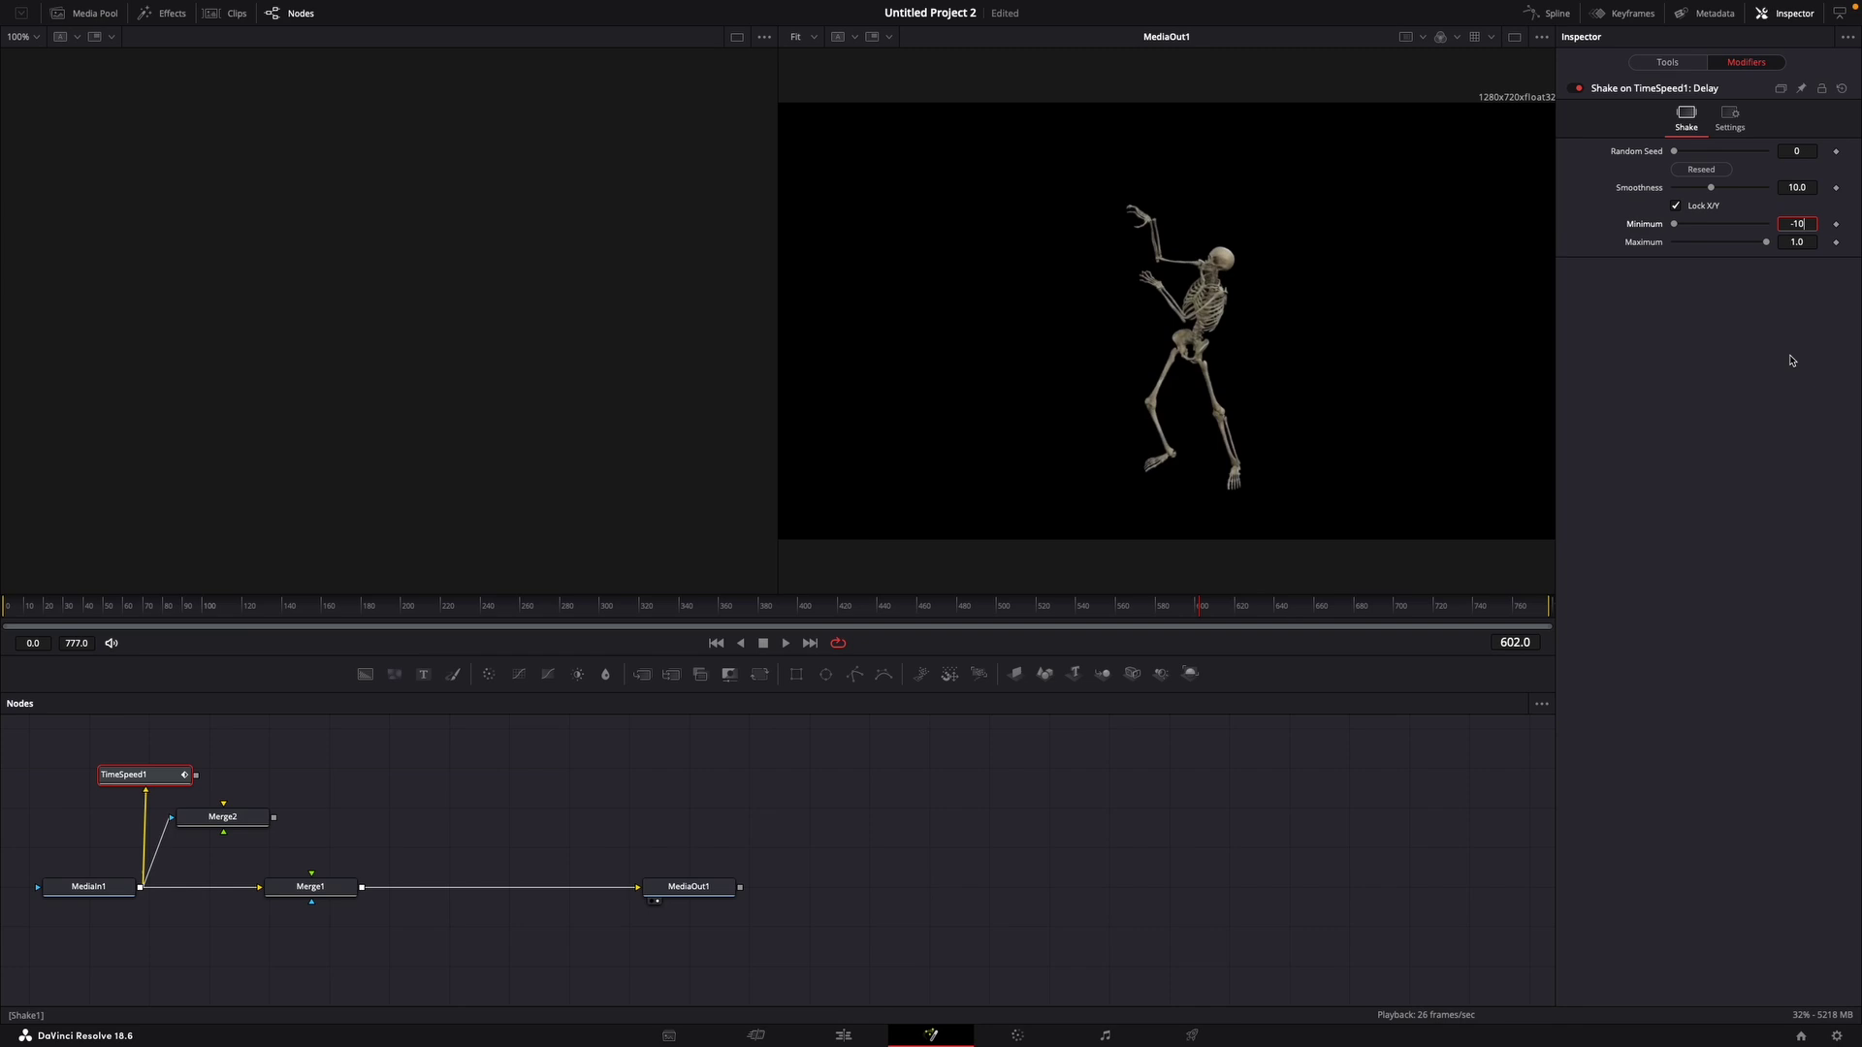
{"action": "left_click", "coordinate": [1798, 241]}
{"action": "type", "text": "10"}
{"action": "key", "text": "Return"}
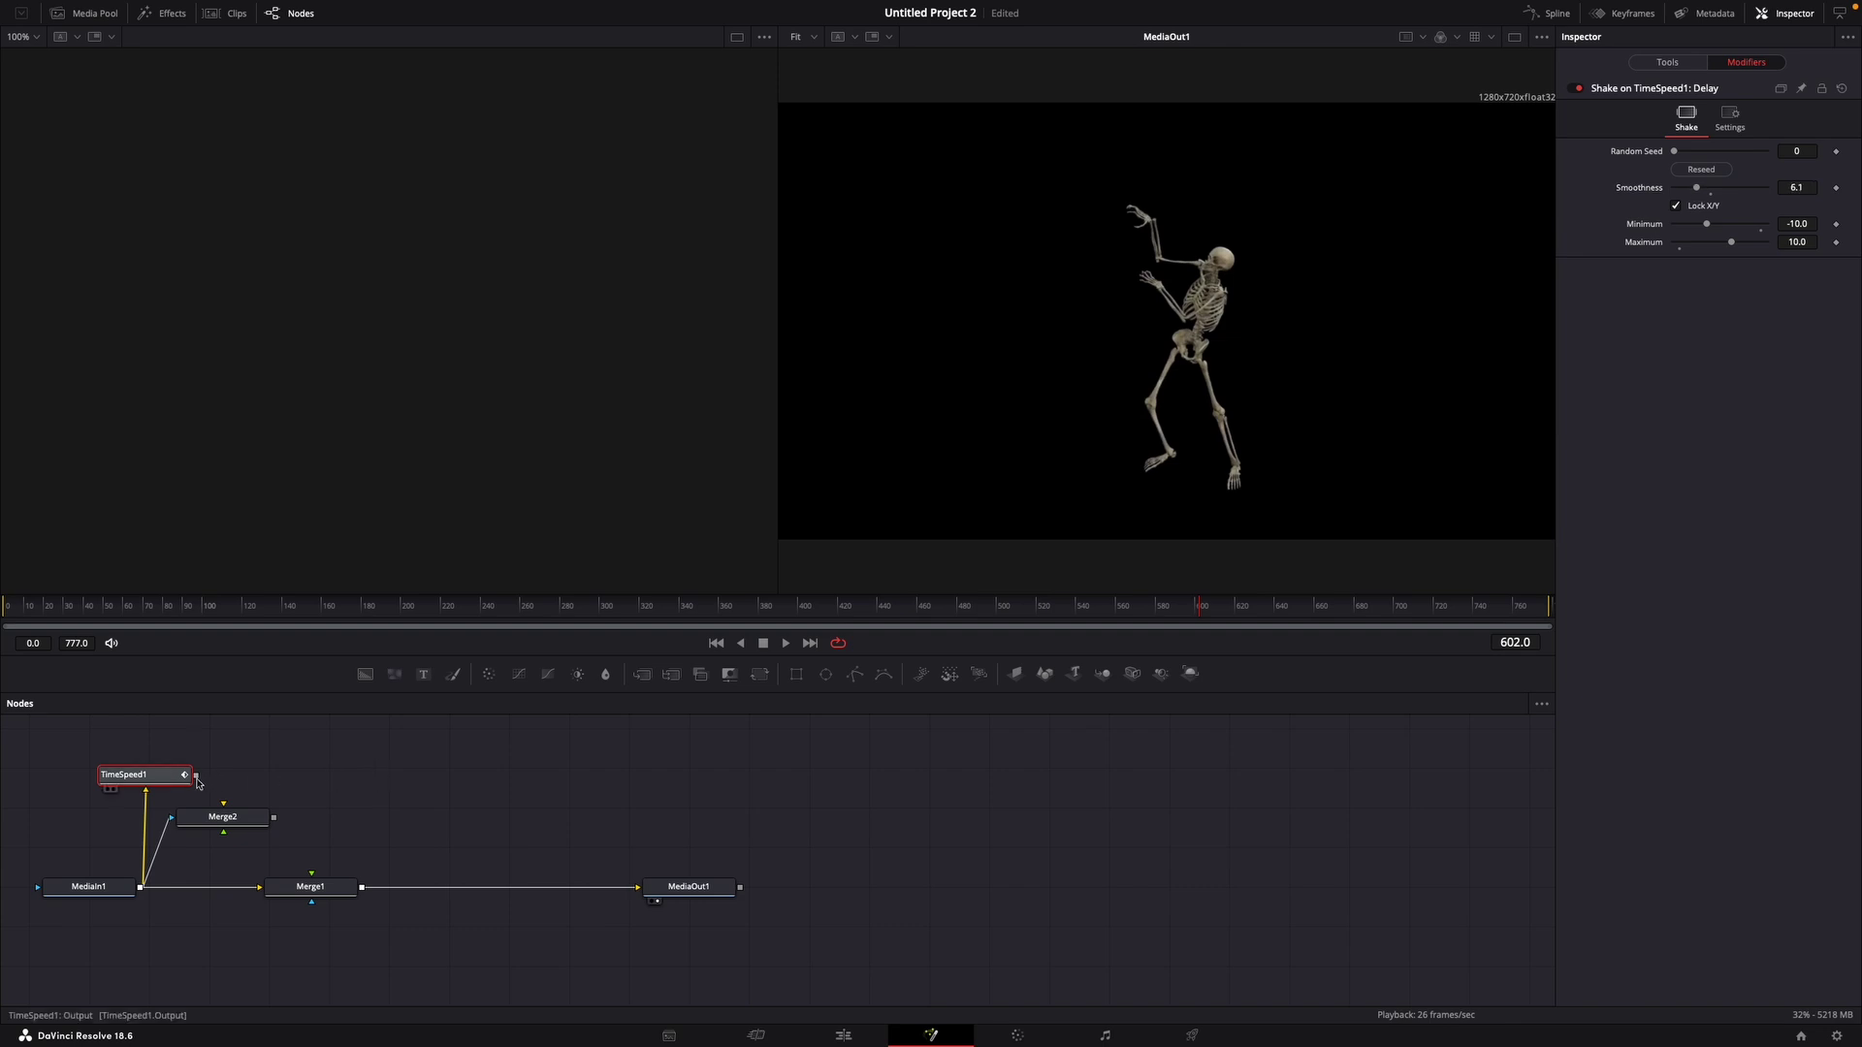
Route TimeSpeed1 into Merge2, then add a Color Corrector tinted toward cyan (-0.474)
{"action": "left_click_drag", "start_coordinate": [230, 819], "coordinate": [308, 815]}
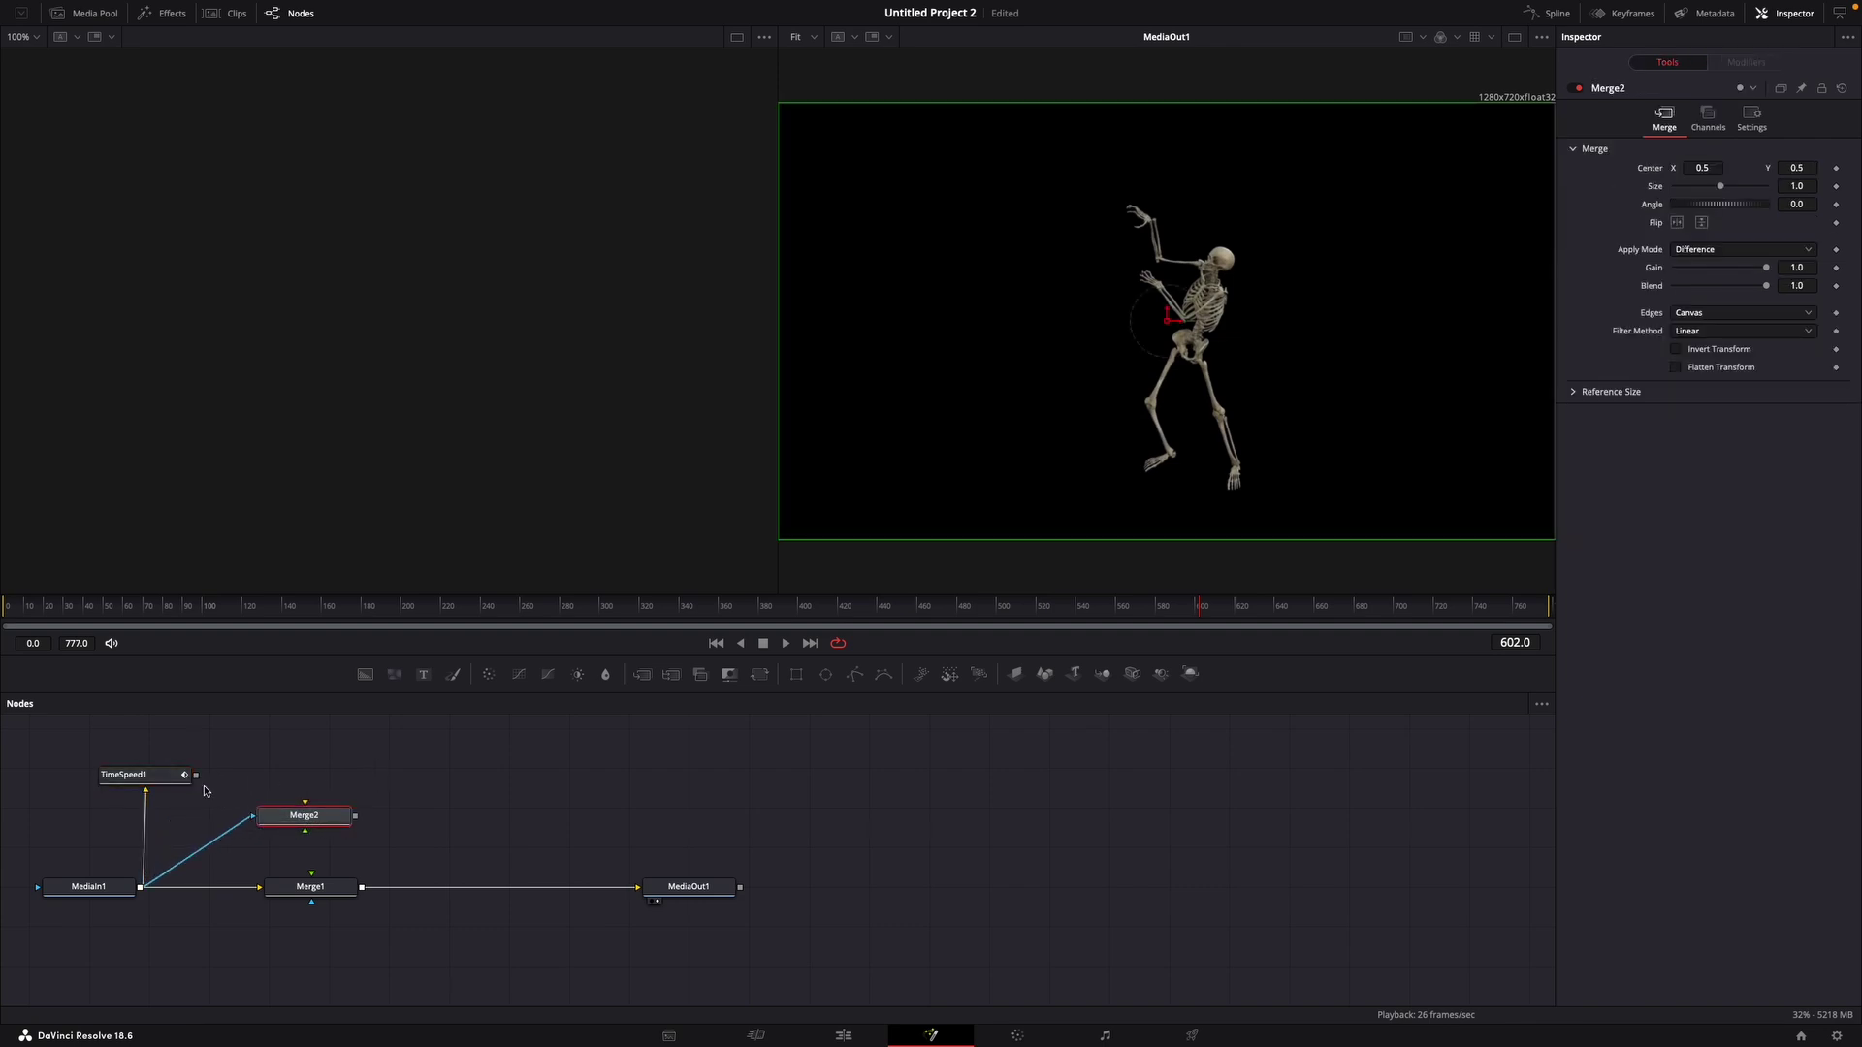
{"action": "mouse_move", "coordinate": [195, 774]}
{"action": "left_mouse_down"}
{"action": "mouse_move", "coordinate": [307, 799]}
{"action": "mouse_move", "coordinate": [305, 815]}
{"action": "left_mouse_up"}
{"action": "key", "text": "shift+space"}
{"action": "type", "text": "colo"}
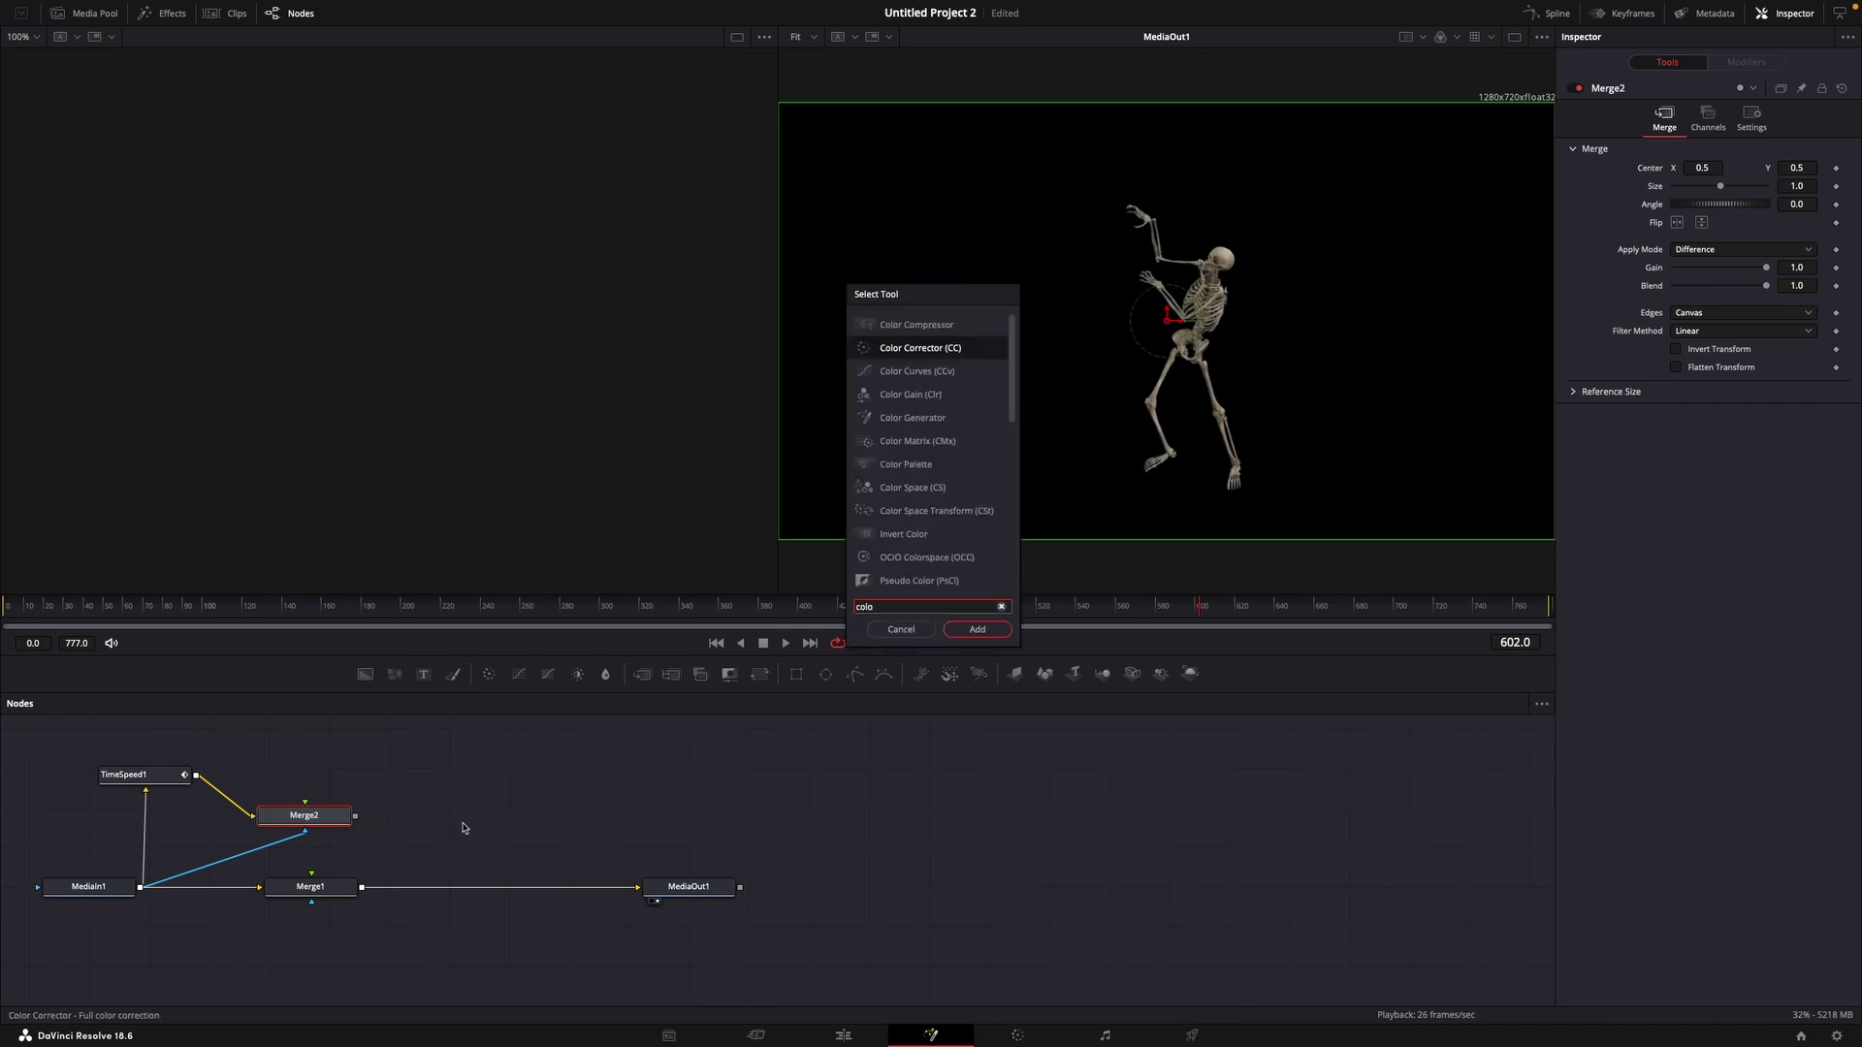
{"action": "key", "text": "Return"}
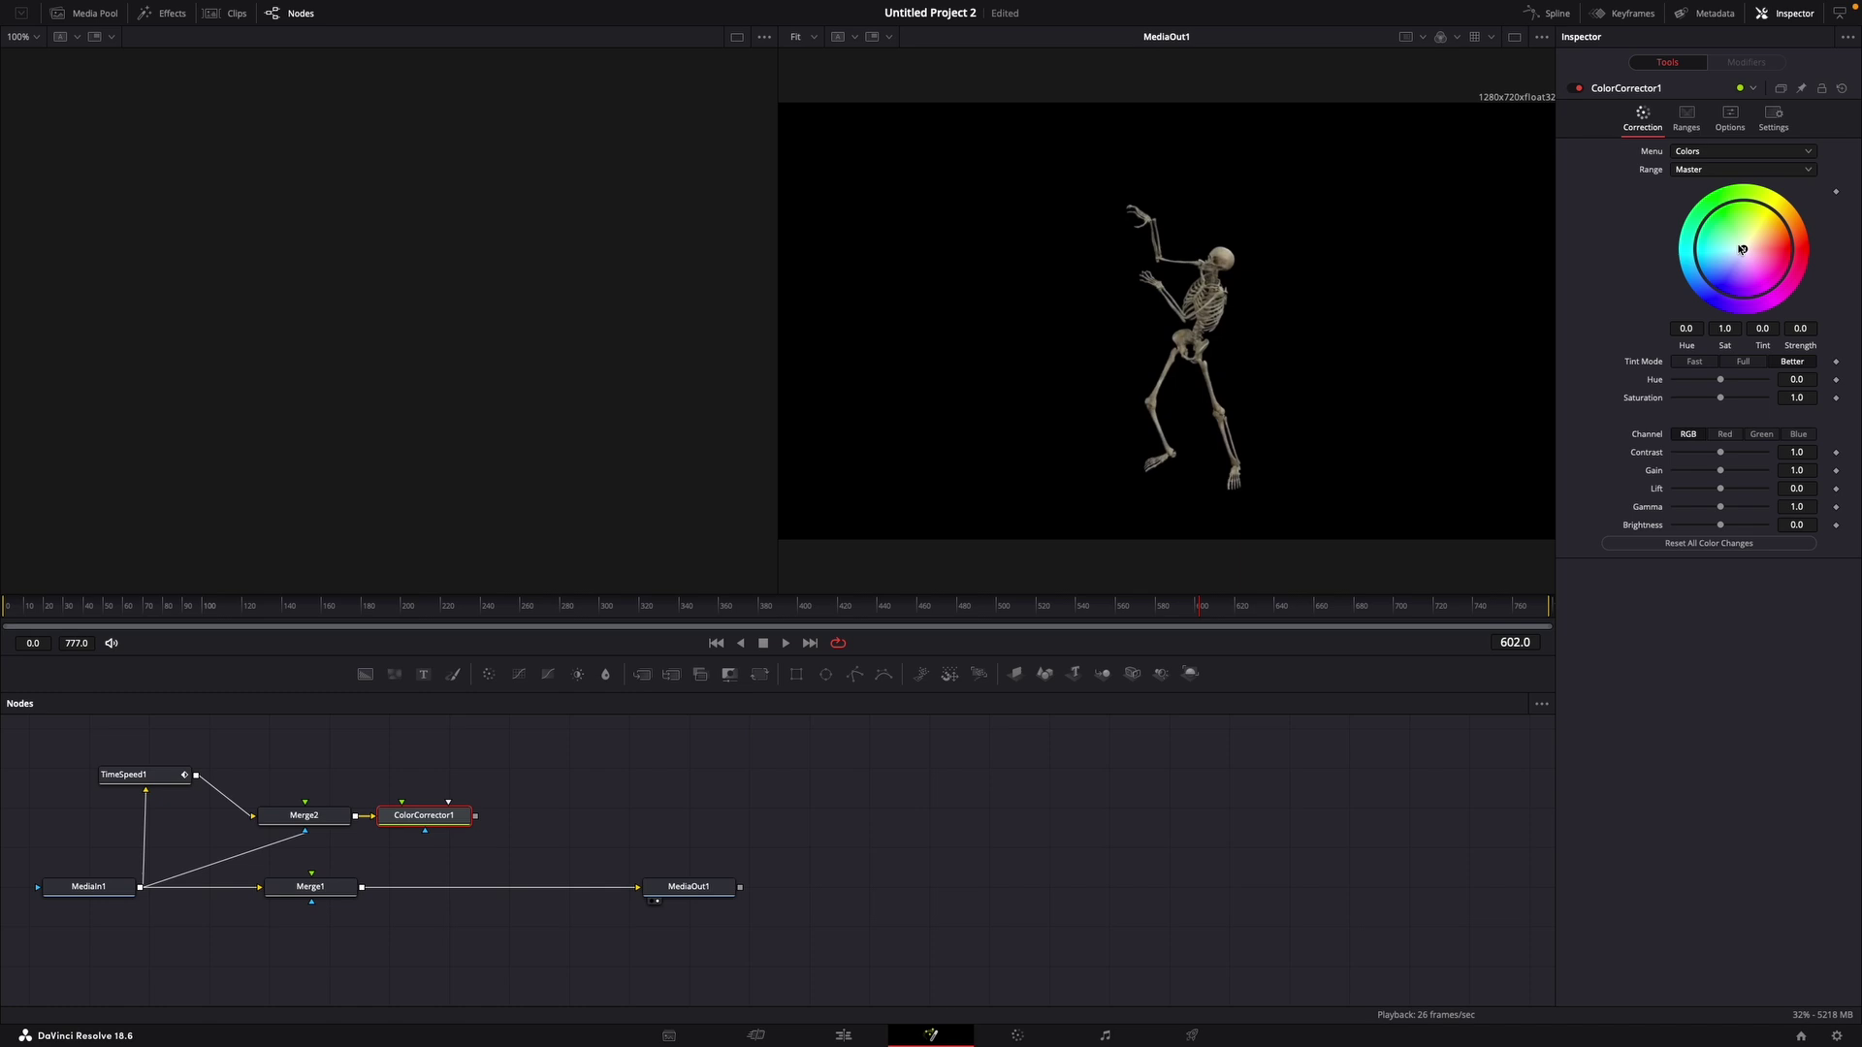
{"action": "left_click_drag", "start_coordinate": [1736, 260], "coordinate": [1694, 256]}
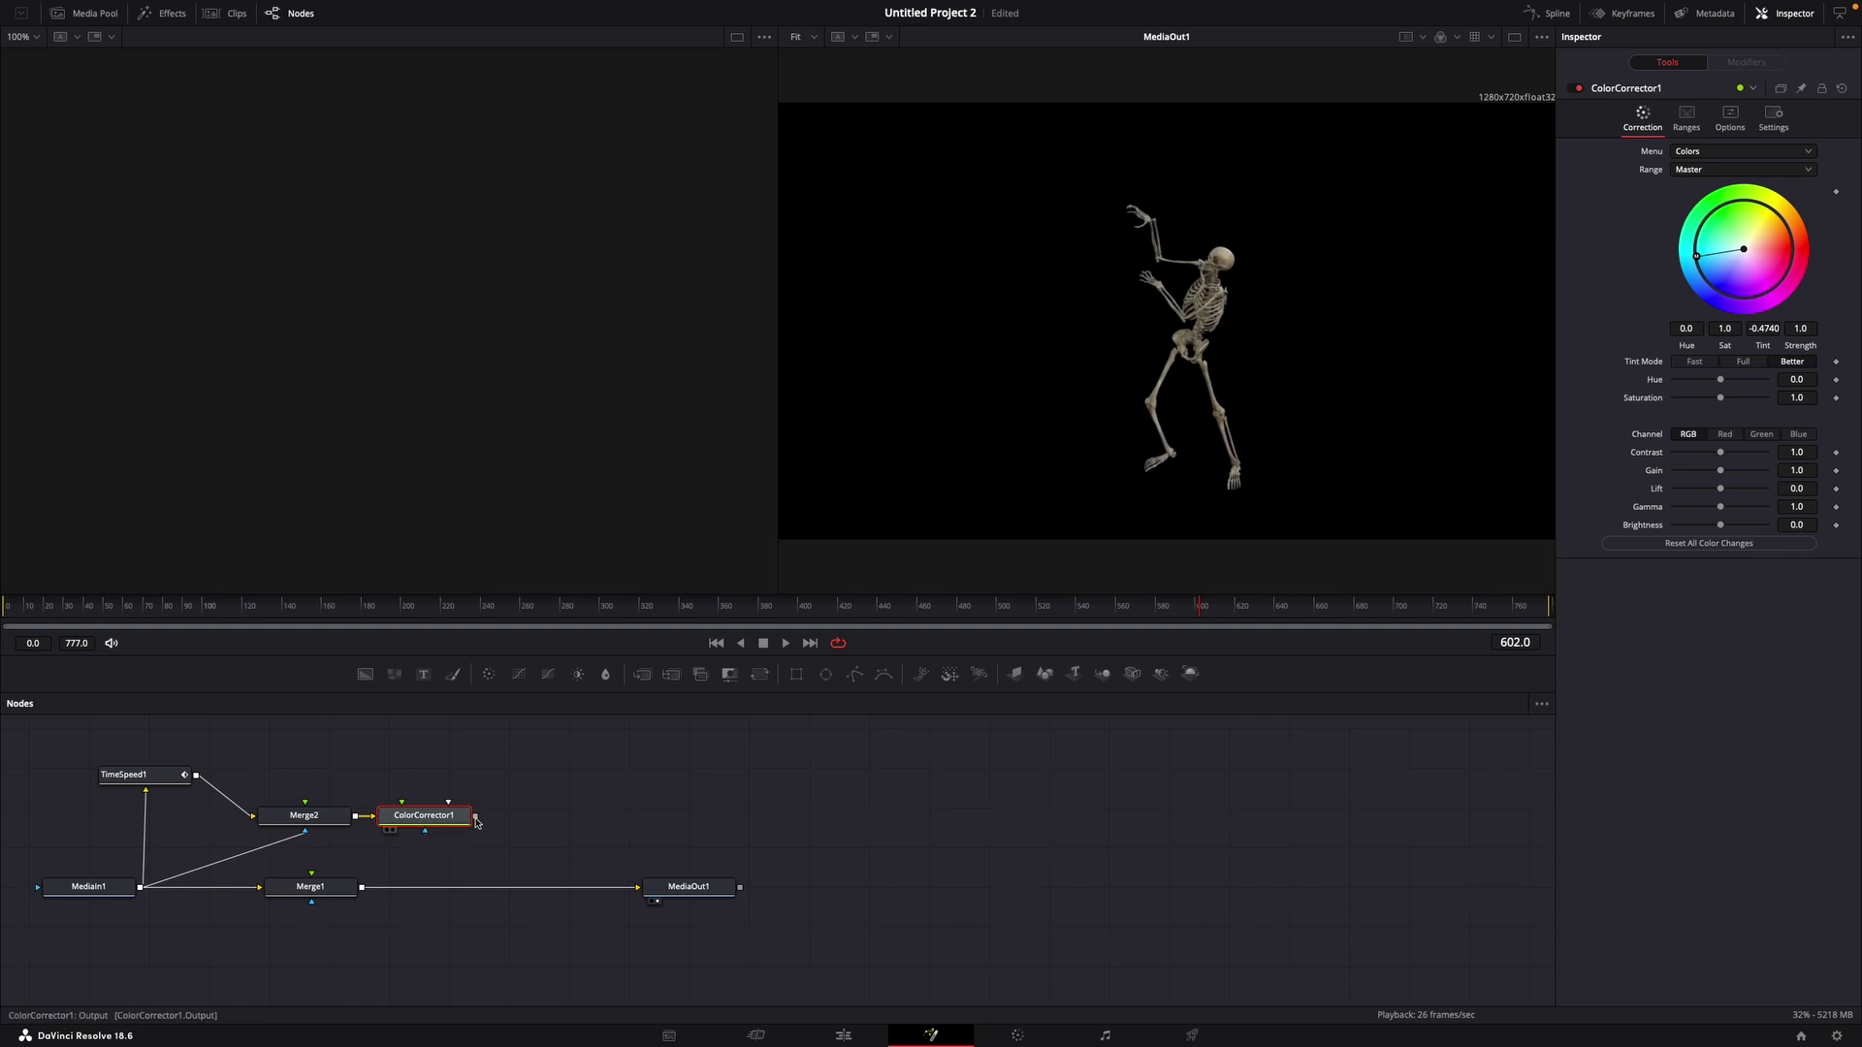
Connect ColorCorrector1 to Merge1's foreground and play back the cyan skeleton preview
{"action": "left_click_drag", "start_coordinate": [477, 816], "coordinate": [313, 873]}
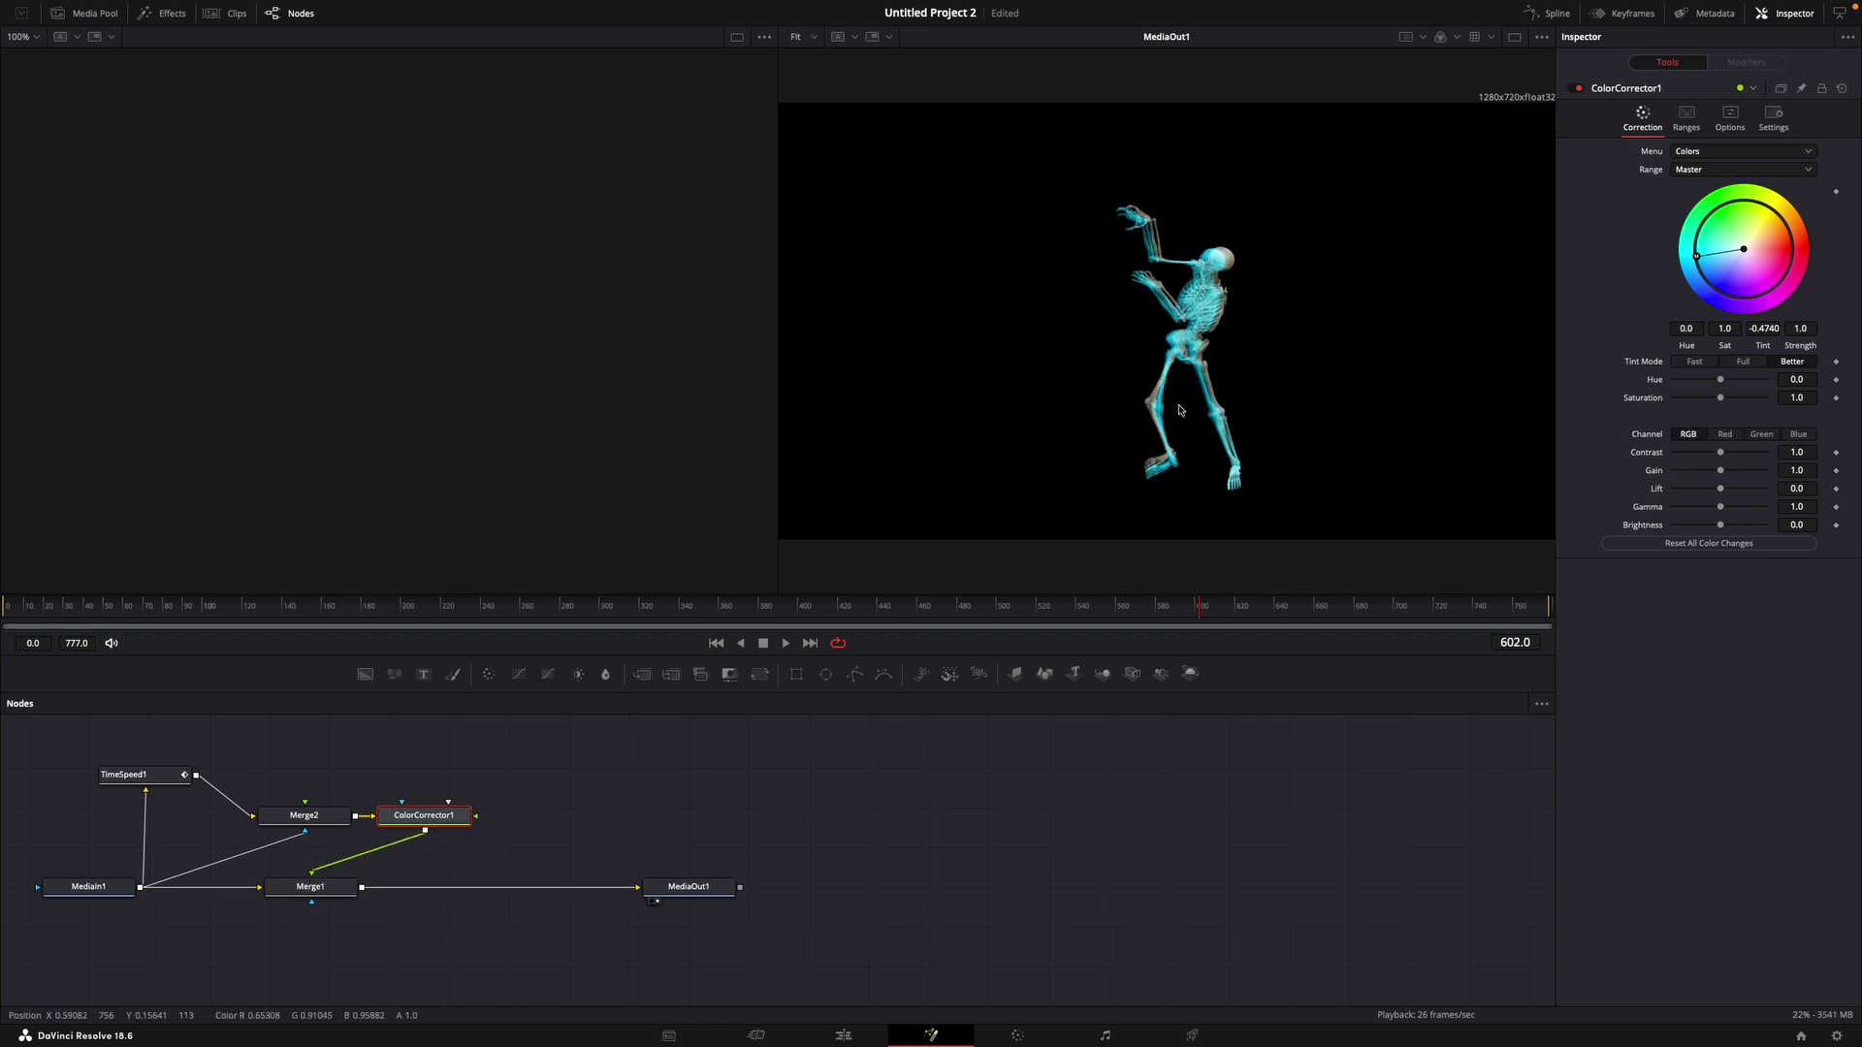
{"action": "key", "text": "space"}
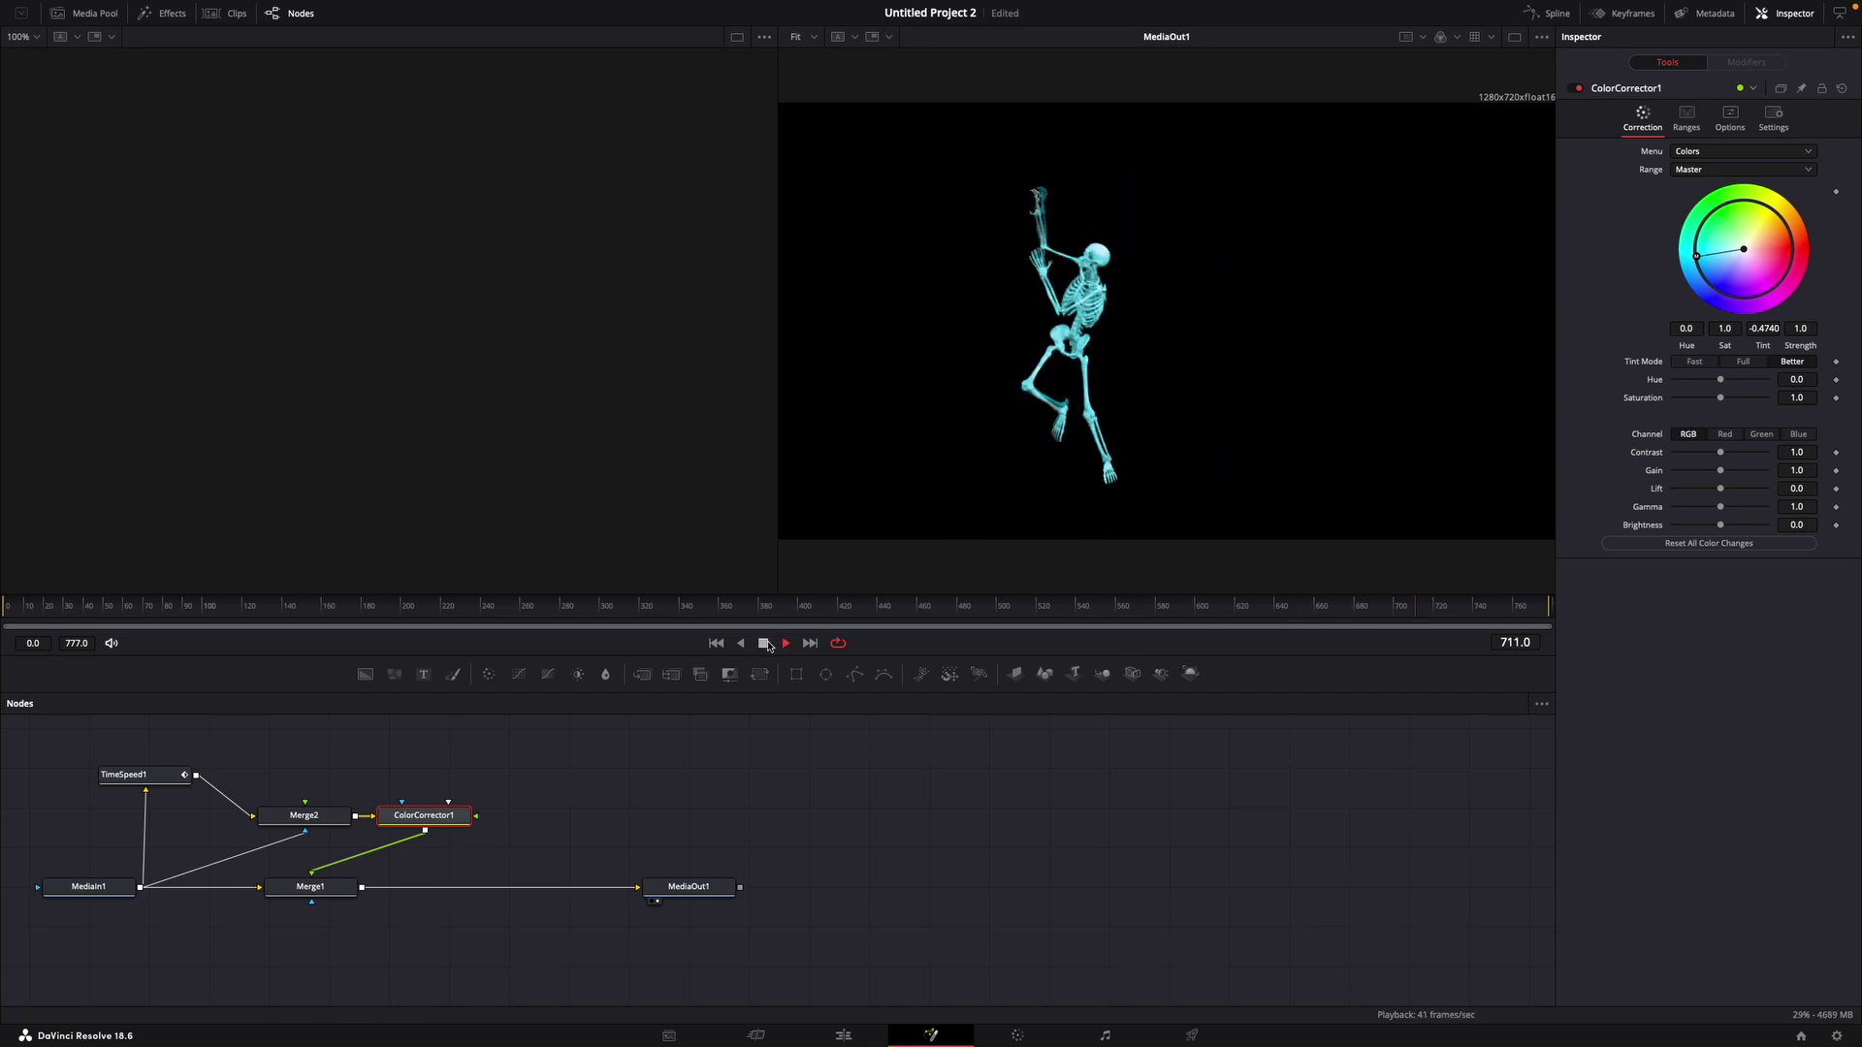
{"action": "left_click", "coordinate": [766, 643]}
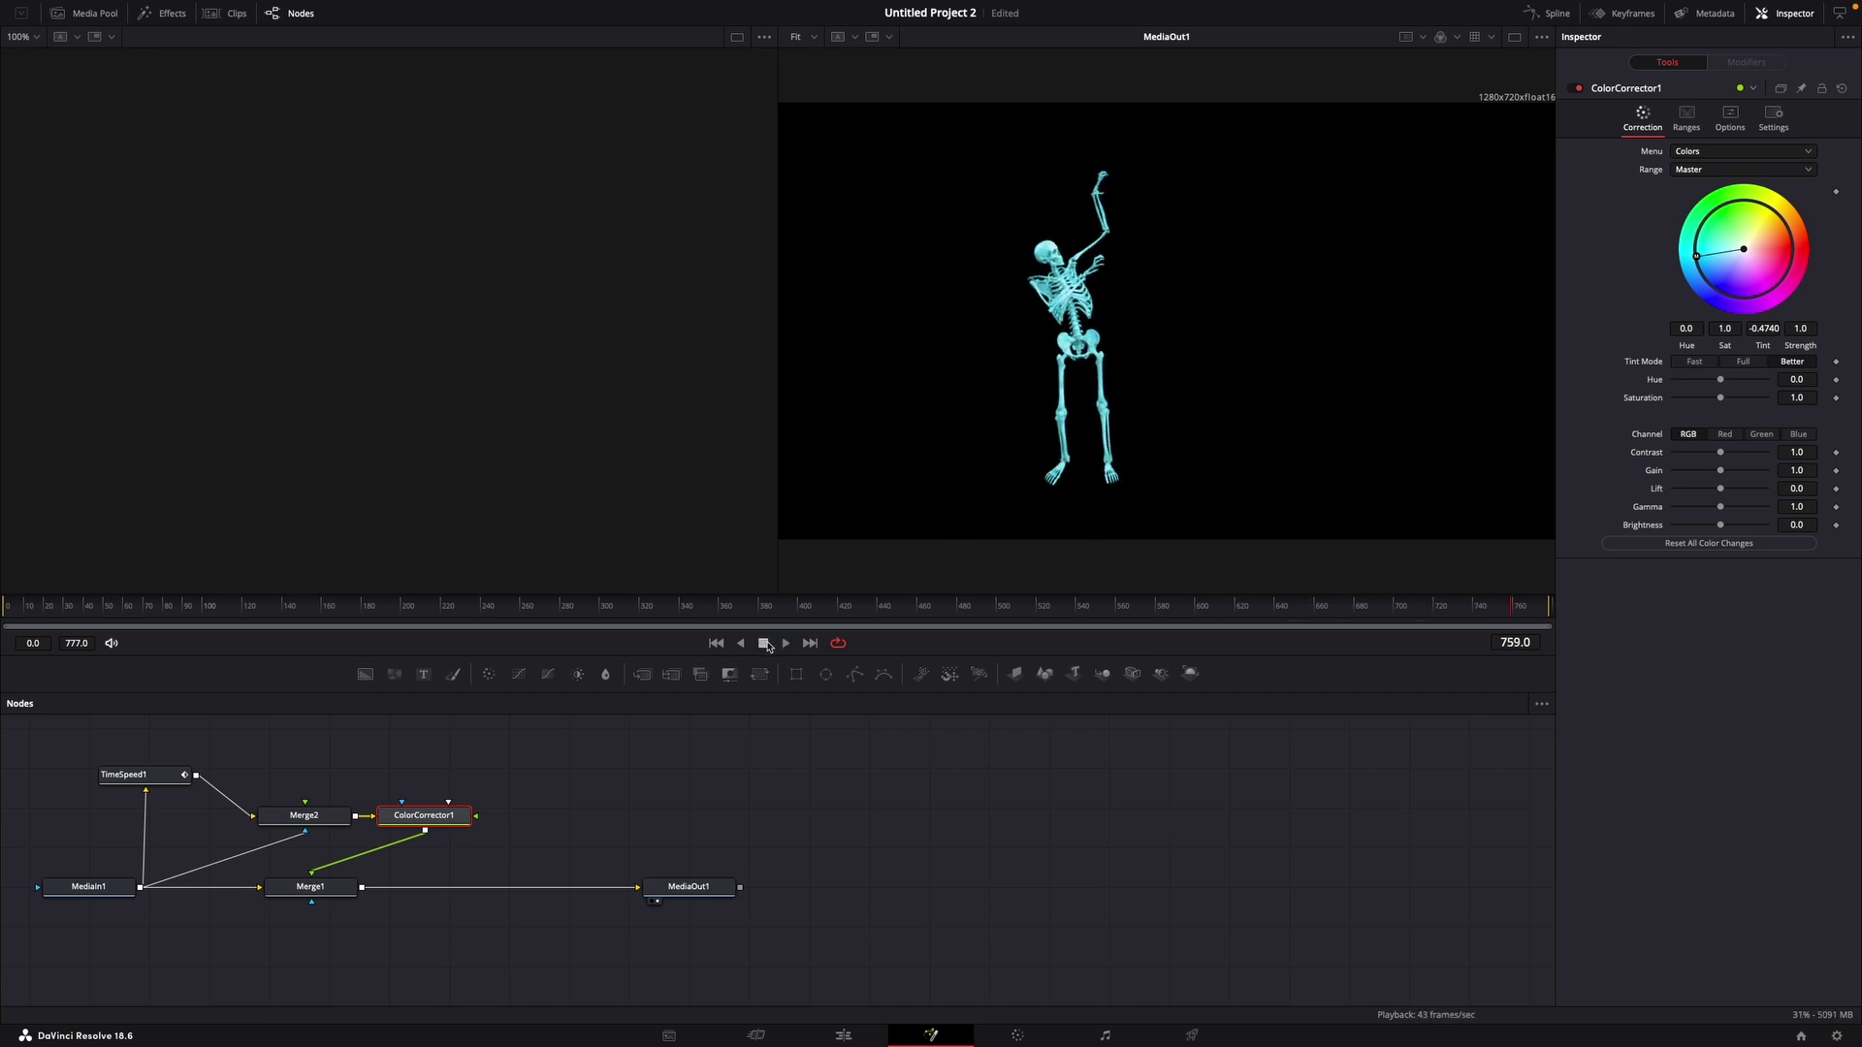
{"action": "left_click", "coordinate": [506, 826]}
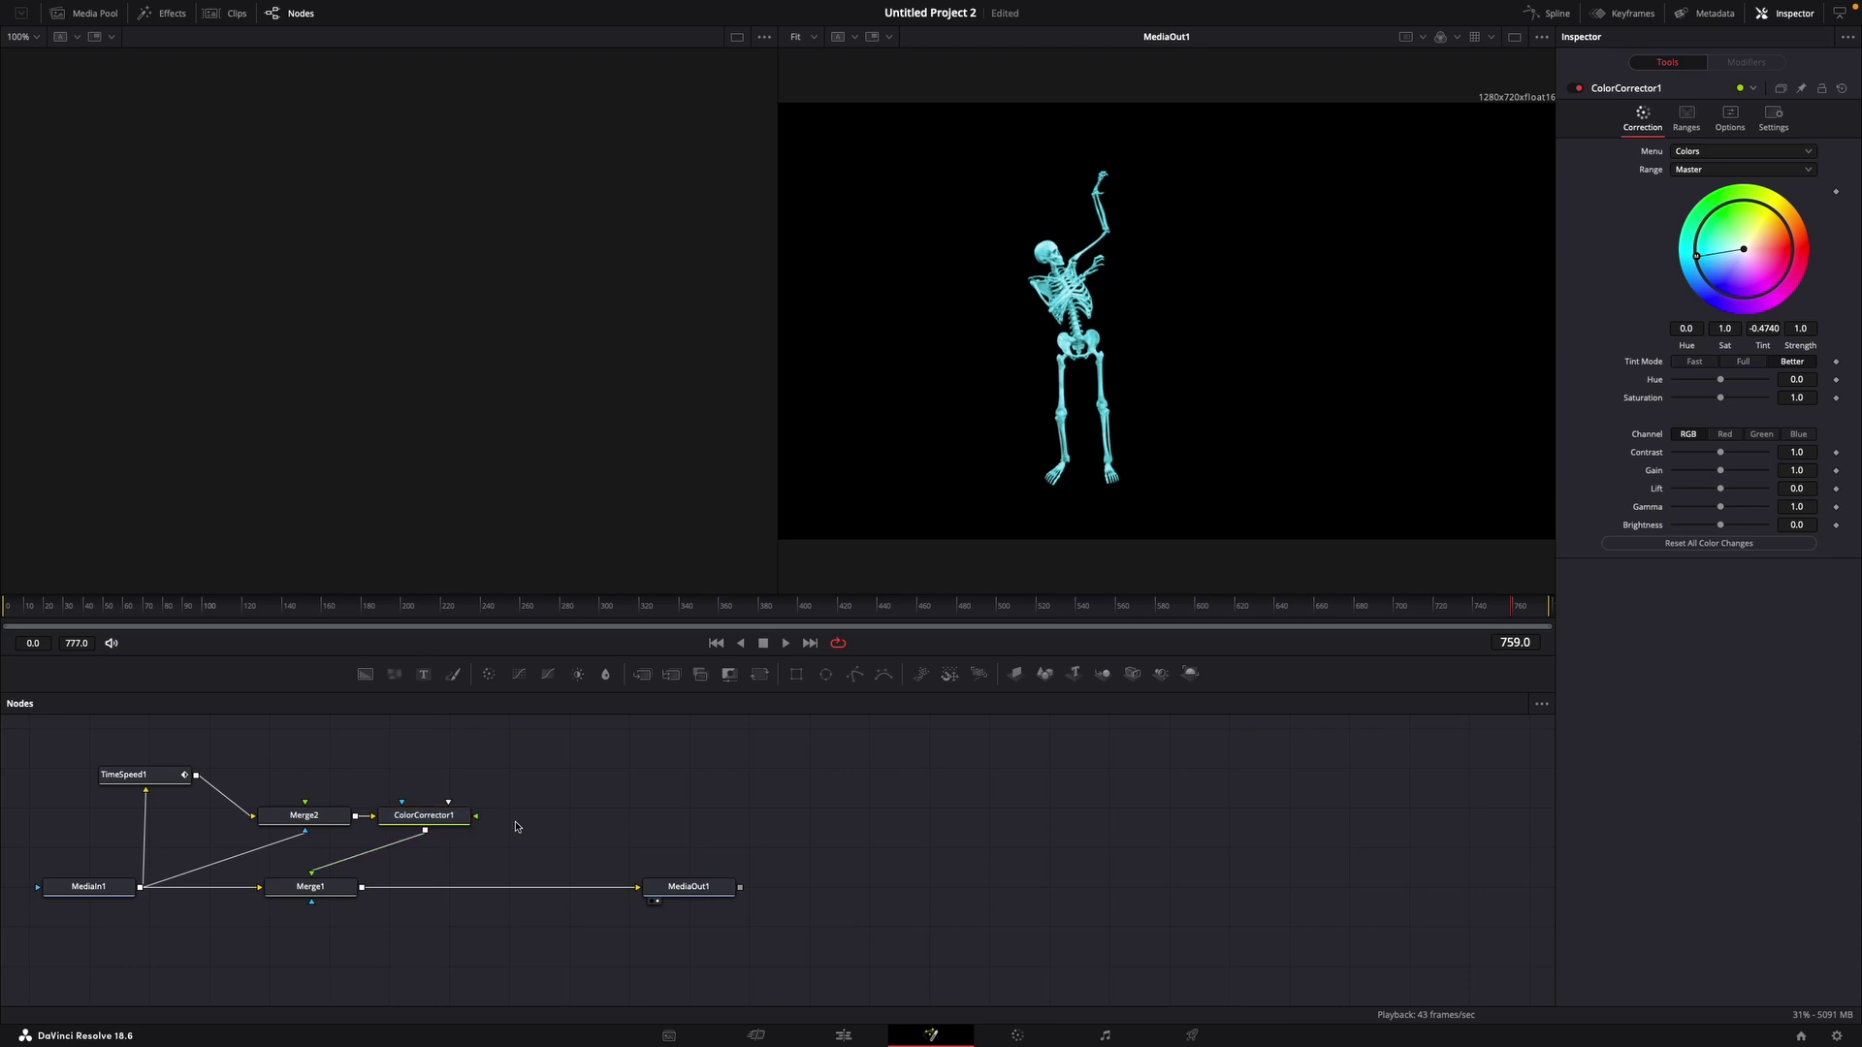
Insert a Frame Average node averaging 2 frames between ColorCorrector1 and Merge1
{"action": "key", "text": "shift+space"}
{"action": "type", "text": "frameav"}
{"action": "key", "text": "Return"}
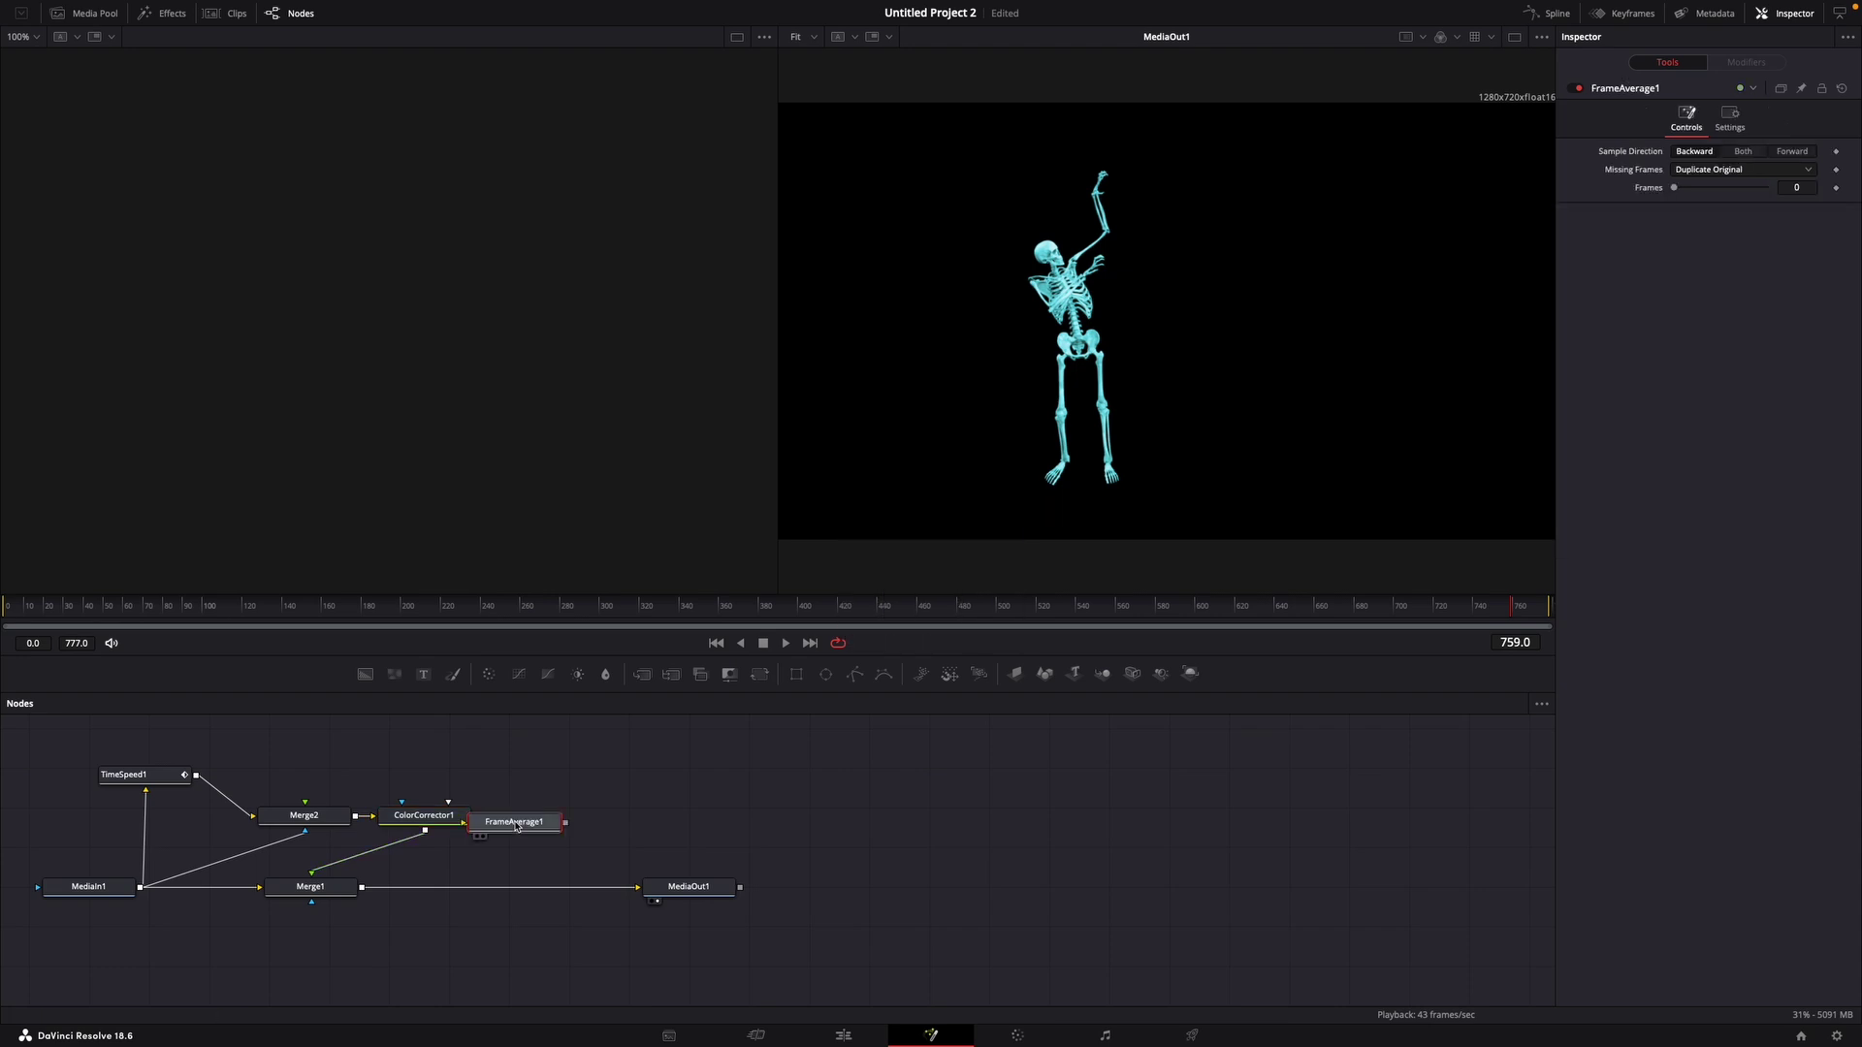
{"action": "mouse_move", "coordinate": [512, 827]}
{"action": "left_mouse_down"}
{"action": "mouse_move", "coordinate": [441, 863]}
{"action": "mouse_move", "coordinate": [509, 862]}
{"action": "mouse_move", "coordinate": [335, 883]}
{"action": "left_mouse_up"}
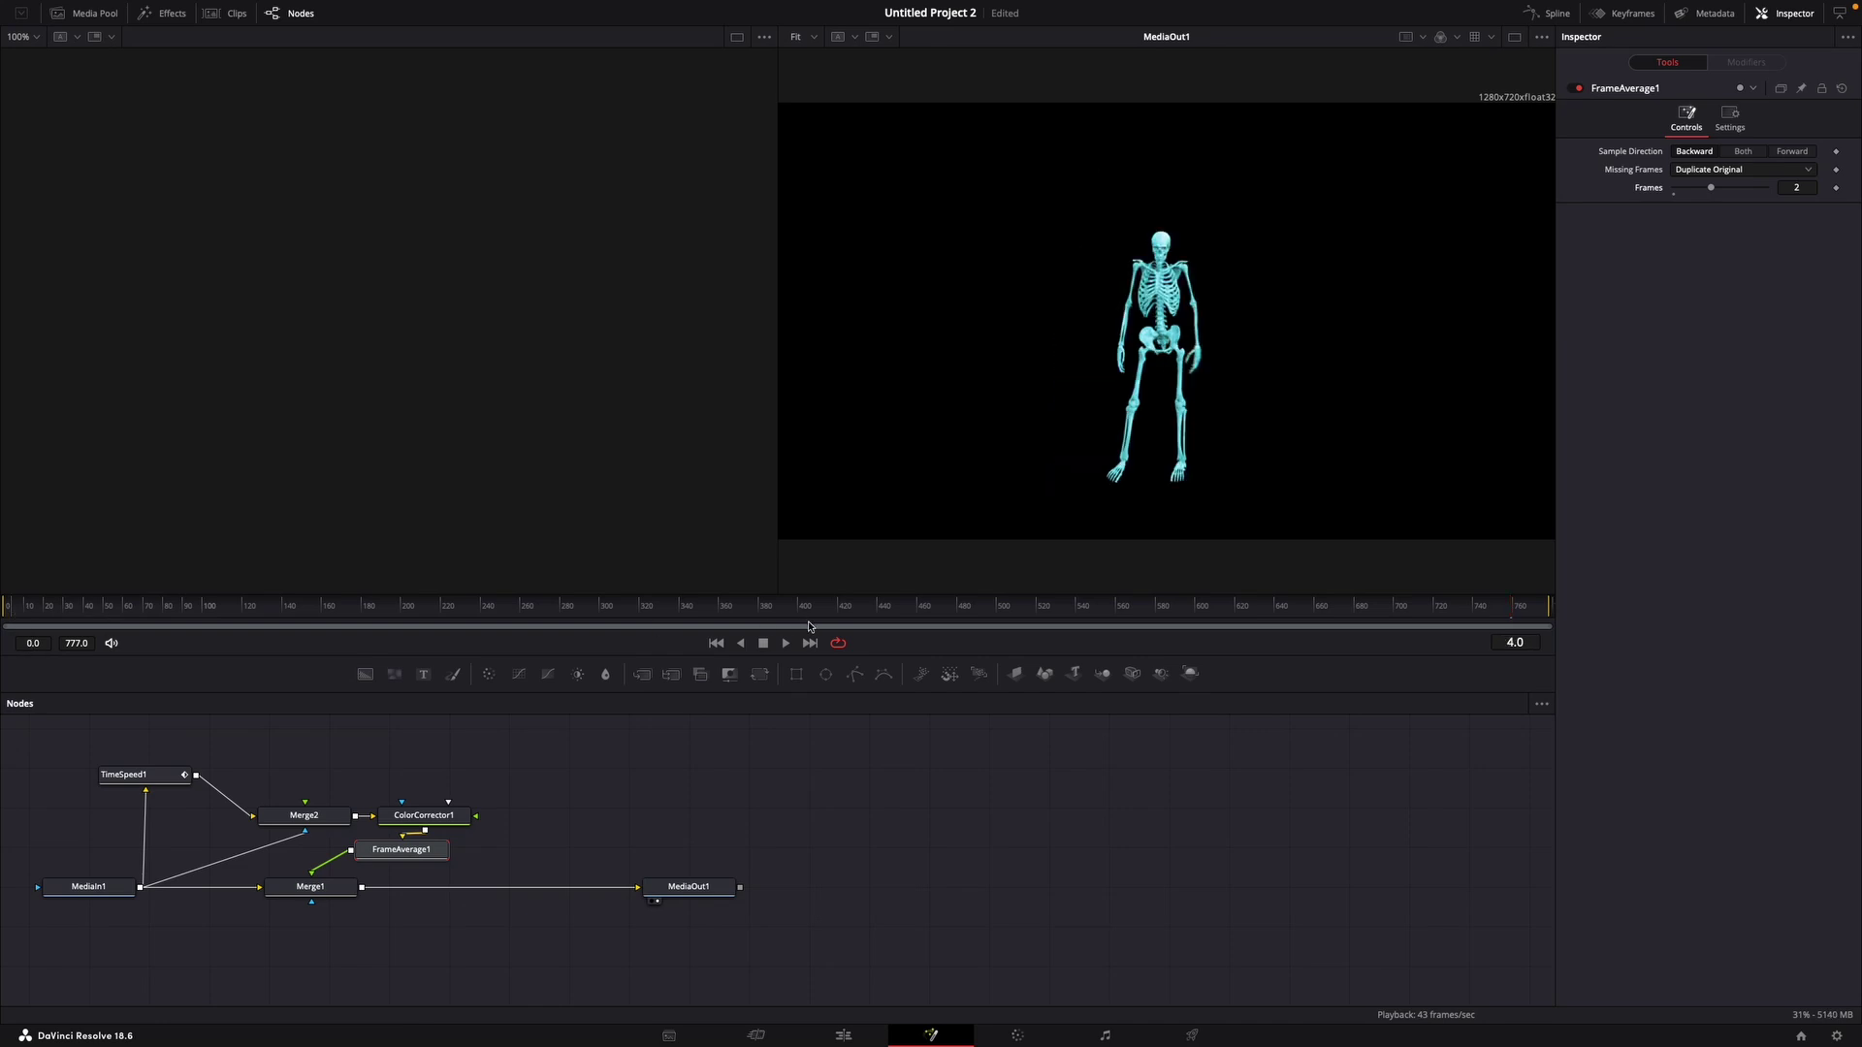
{"action": "left_click", "coordinate": [786, 644]}
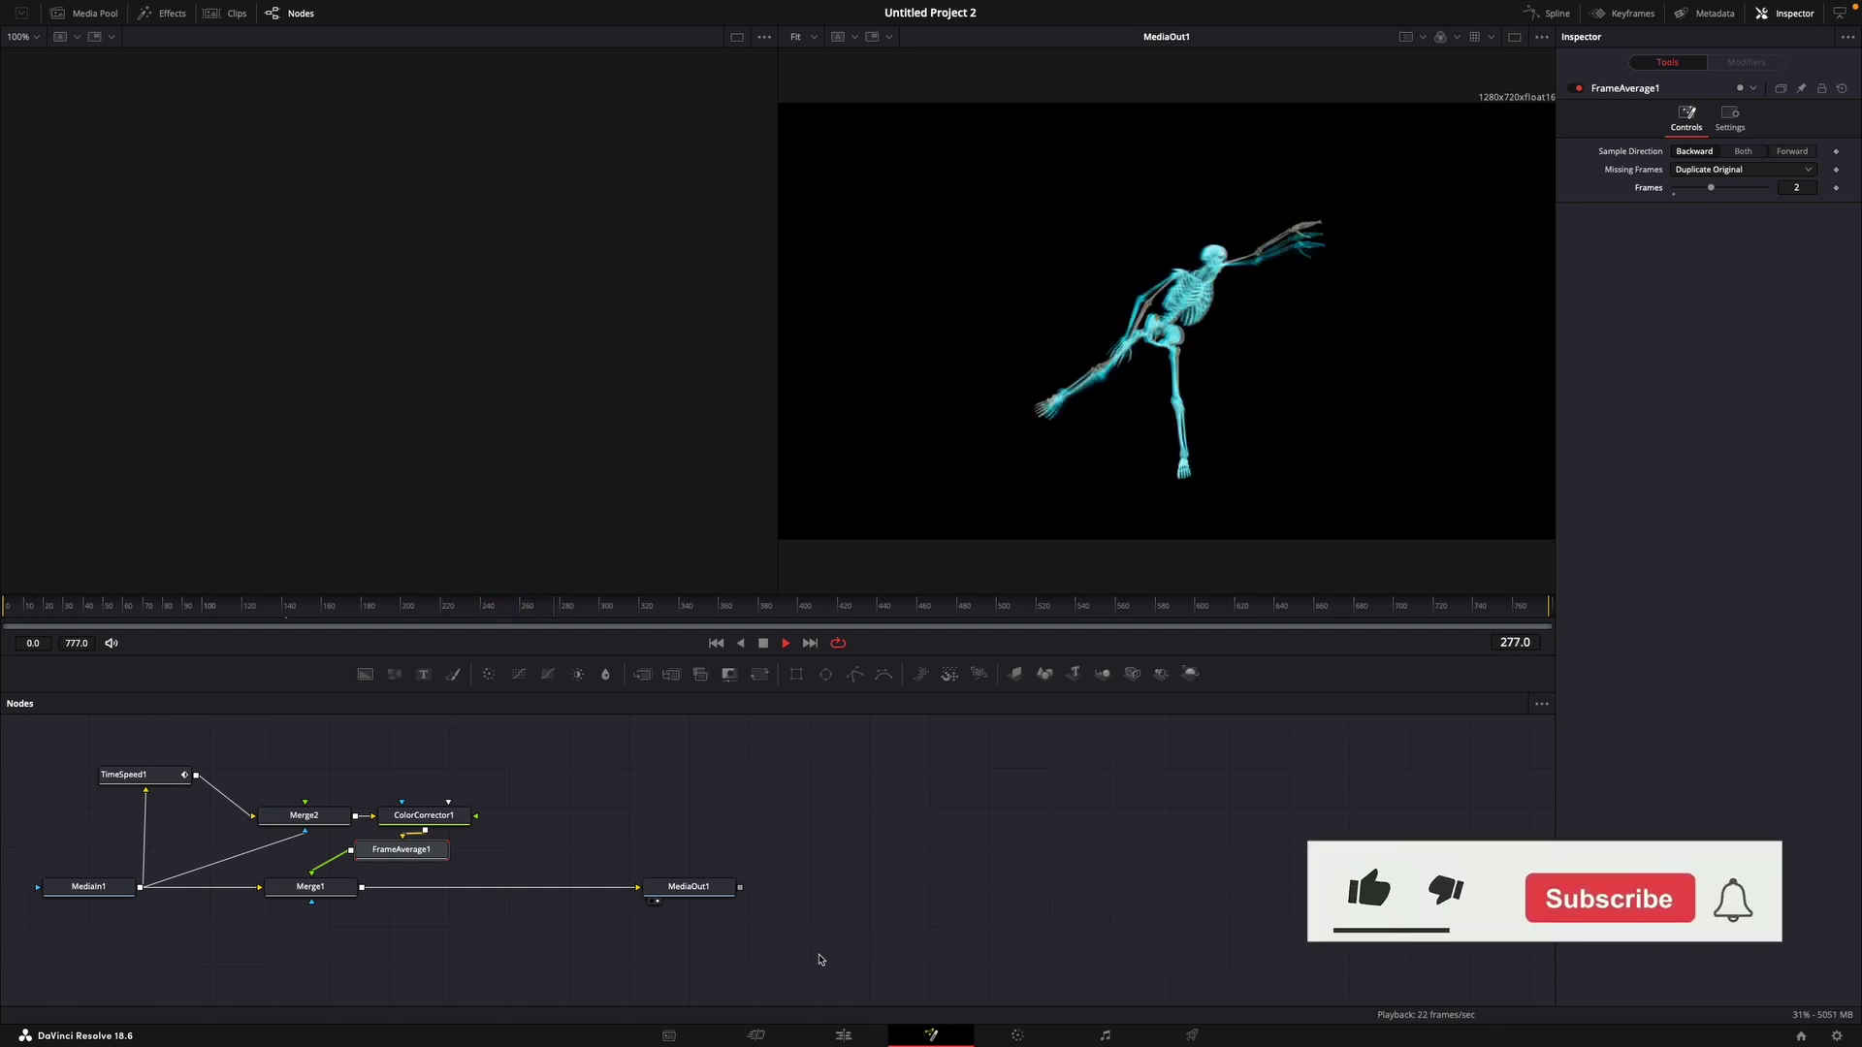
{"action": "key", "text": "space"}
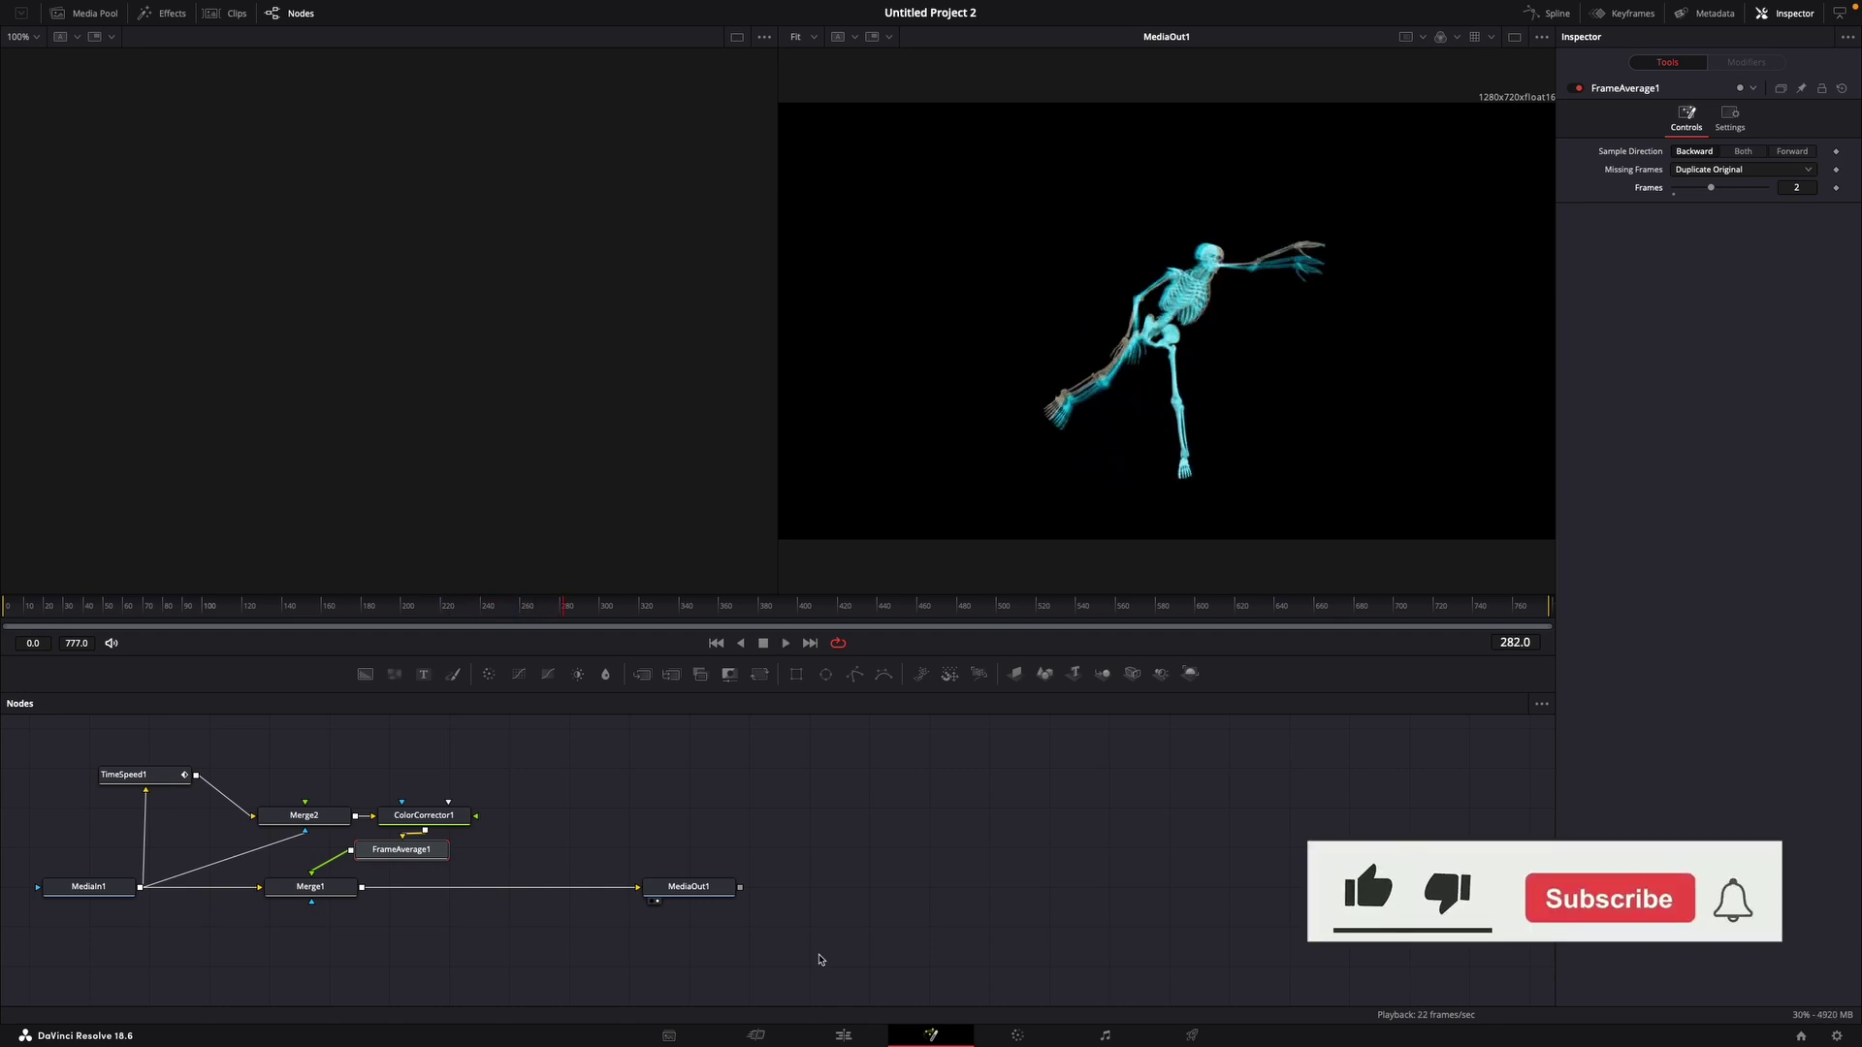